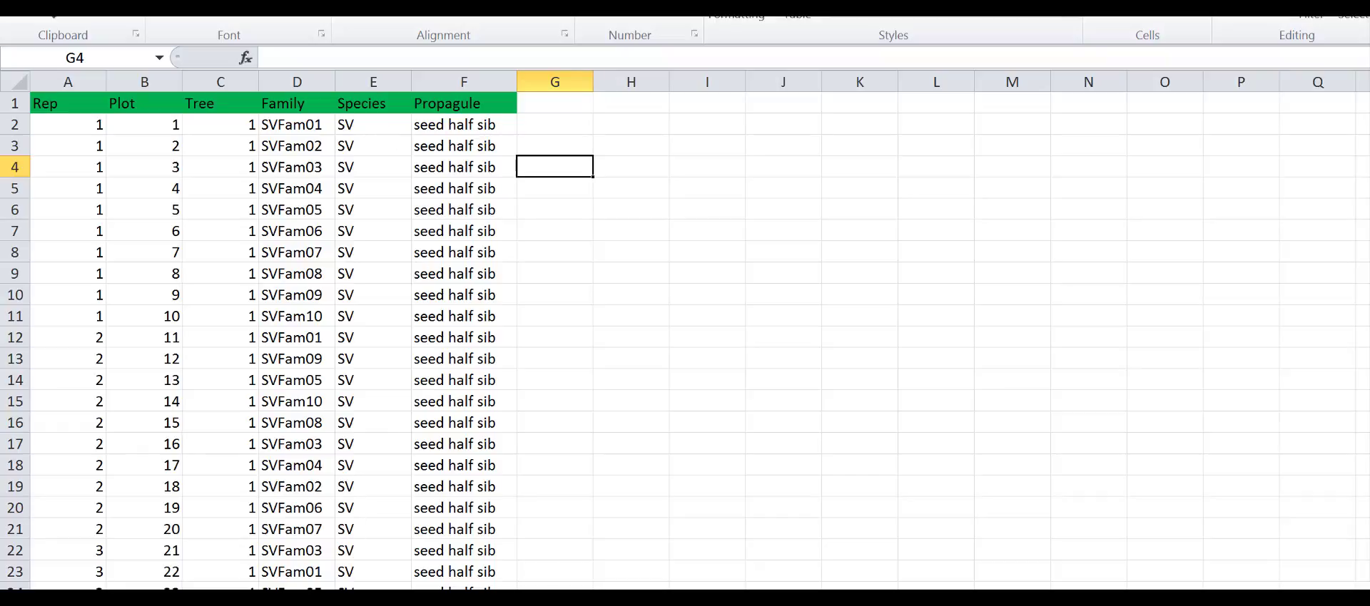
# - Complete the Site Entries upload form in TreePlasm for sheet 2 of Training example.xls, described as Trial A Layout2, and continue to the details
pyautogui.click(286, 599)
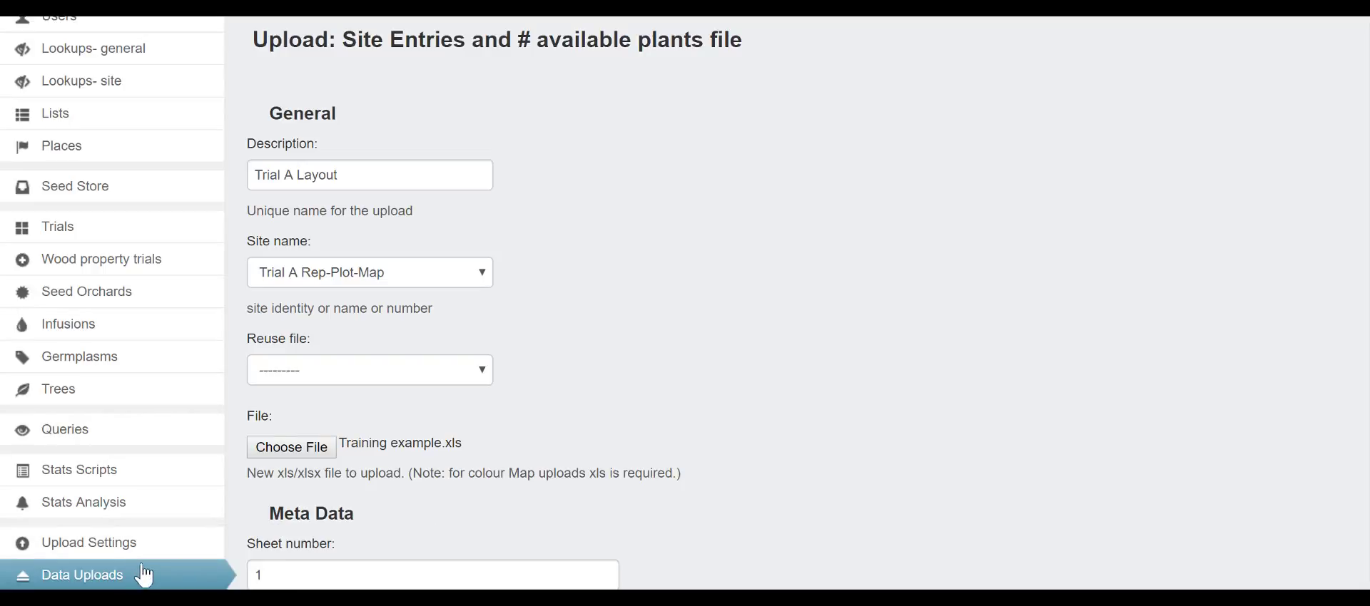
pyautogui.scroll(2, 408, 109)
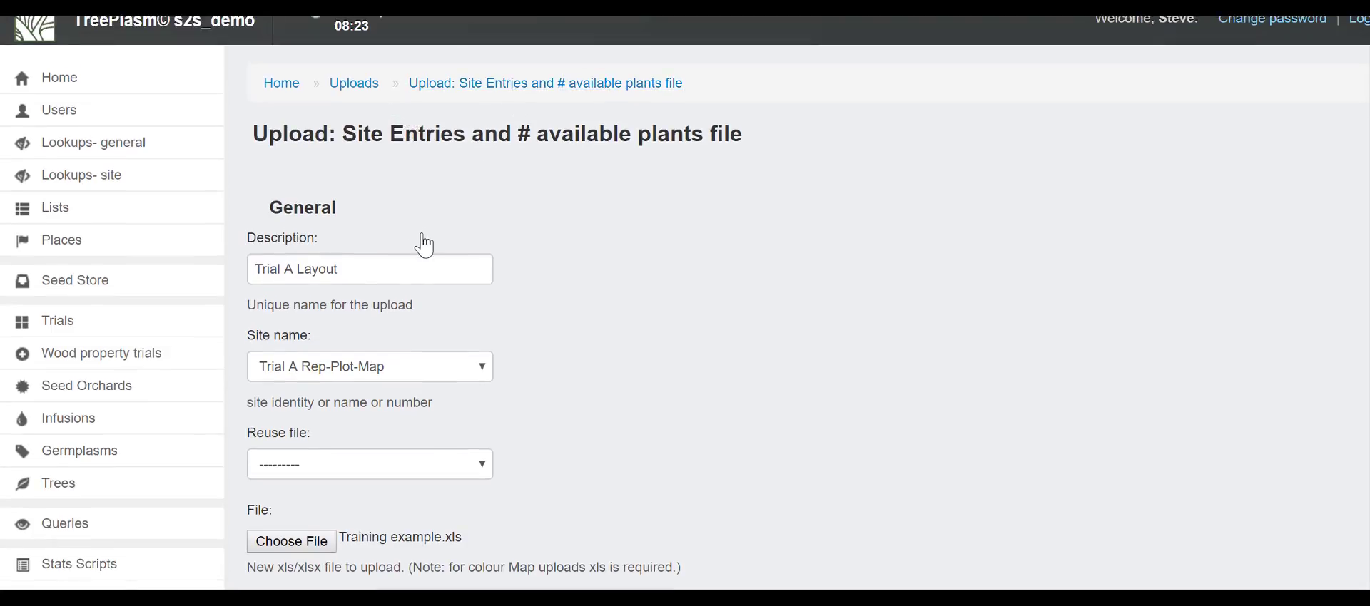
pyautogui.click(378, 269)
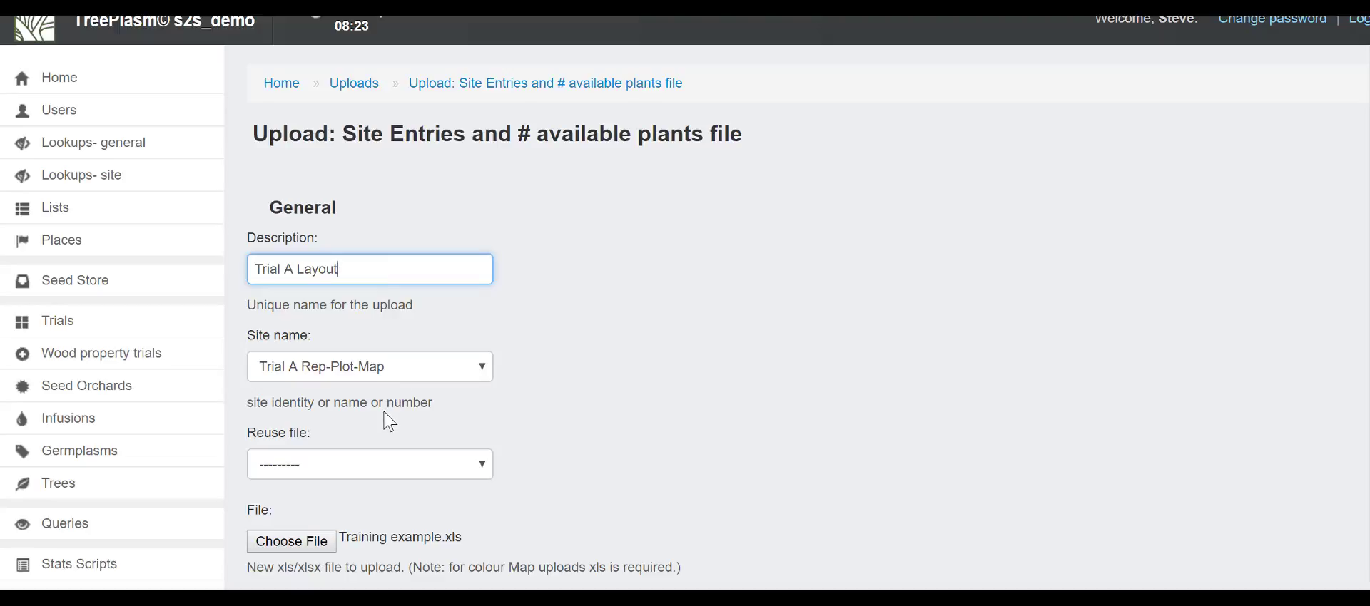
pyautogui.scroll(-3, 385, 418)
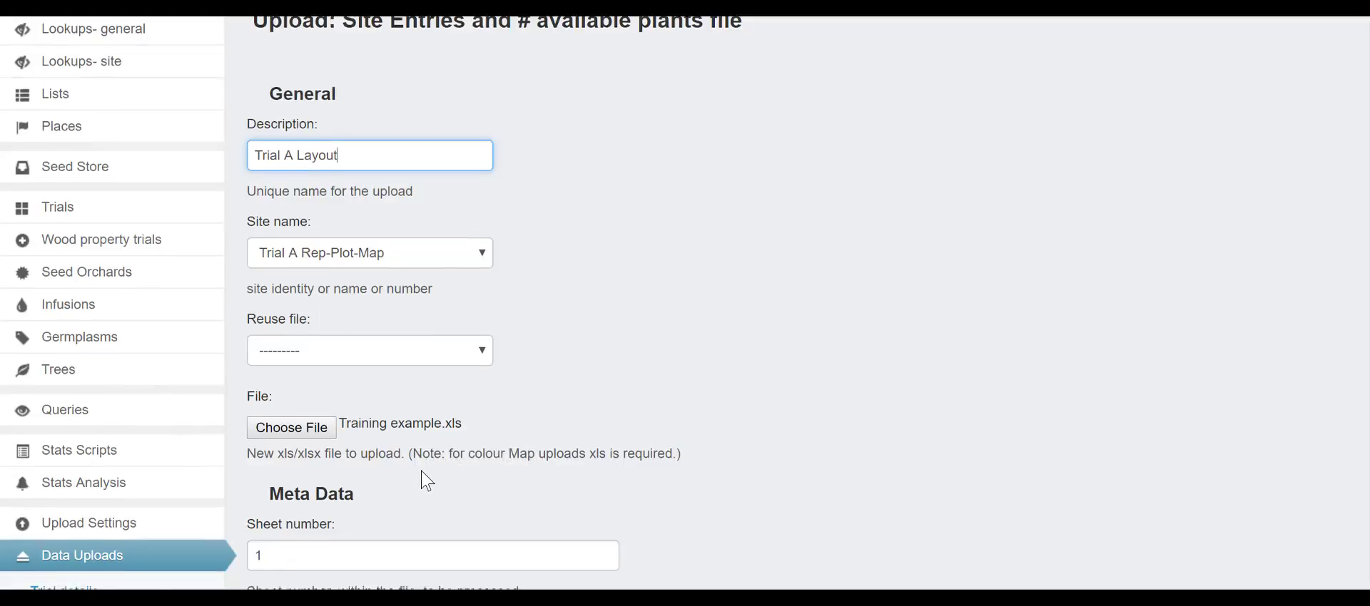
pyautogui.scroll(-15, 422, 472)
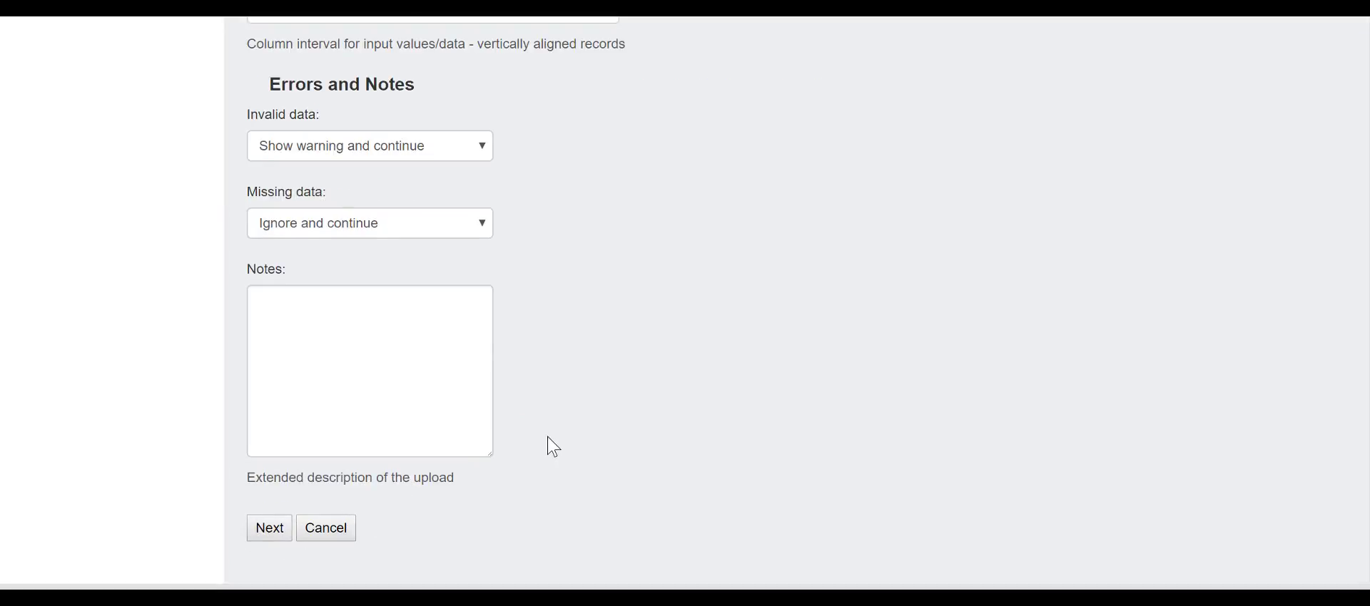
pyautogui.scroll(1, 548, 438)
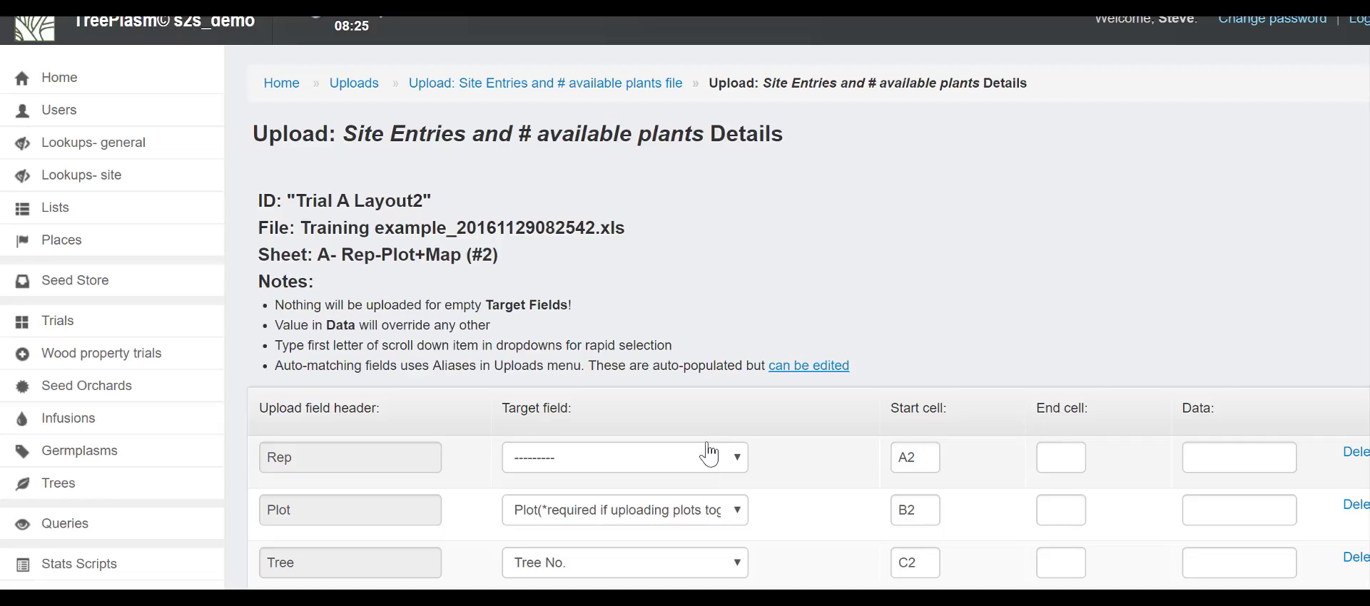
# - Map Rep to Replicate and Family to Germplasm Name/no., and upload the site entries
pyautogui.scroll(-2, 705, 464)
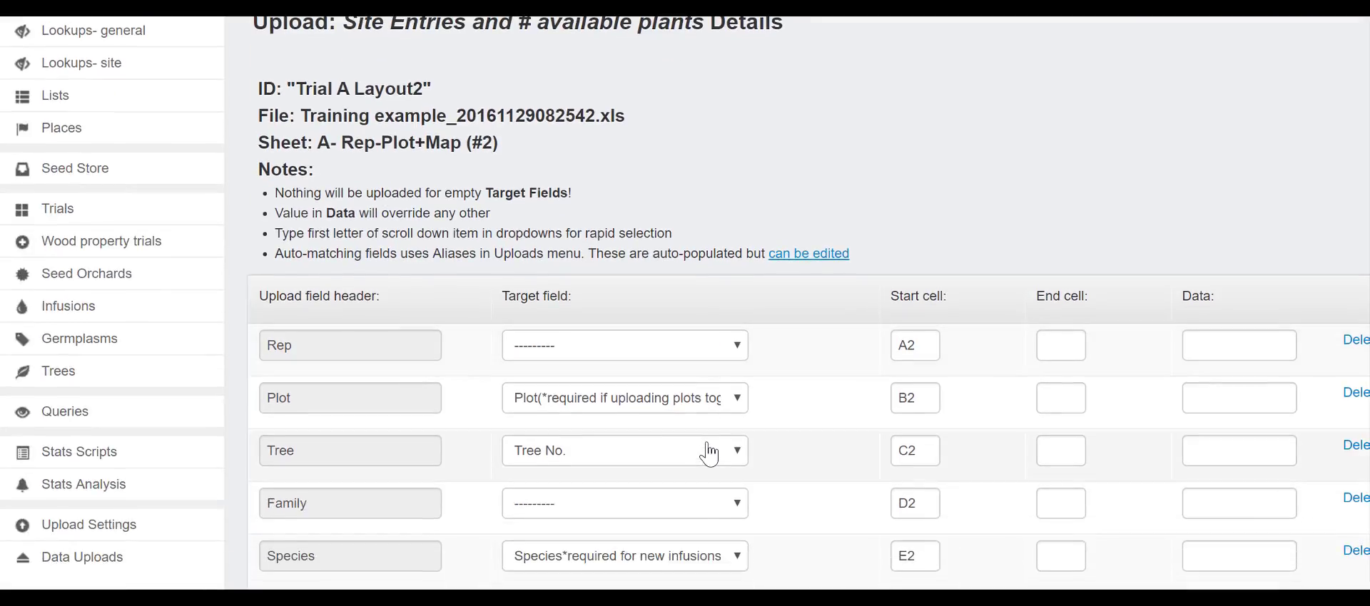
pyautogui.click(707, 351)
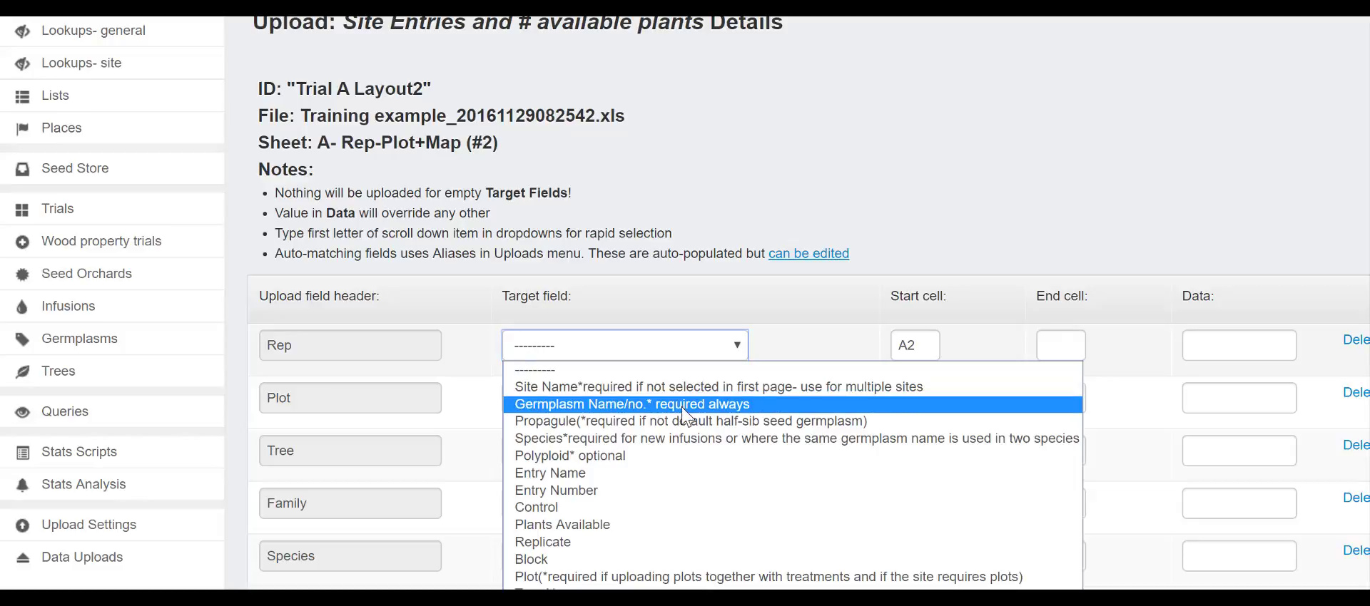
pyautogui.click(666, 547)
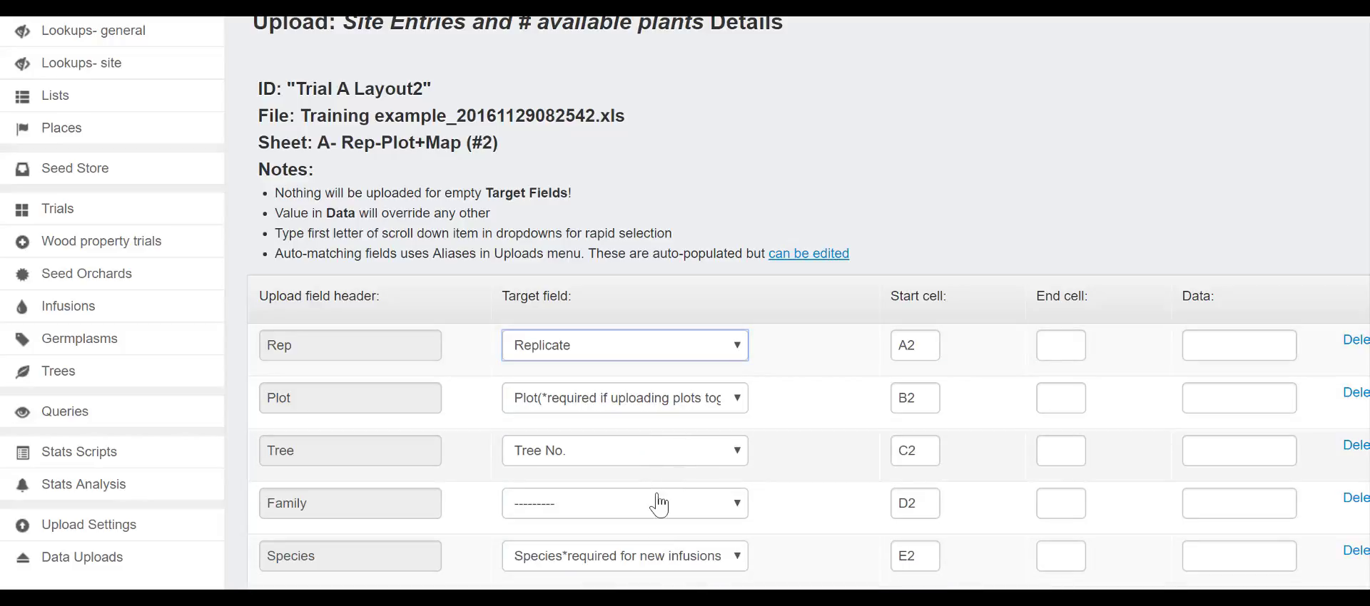
pyautogui.click(658, 512)
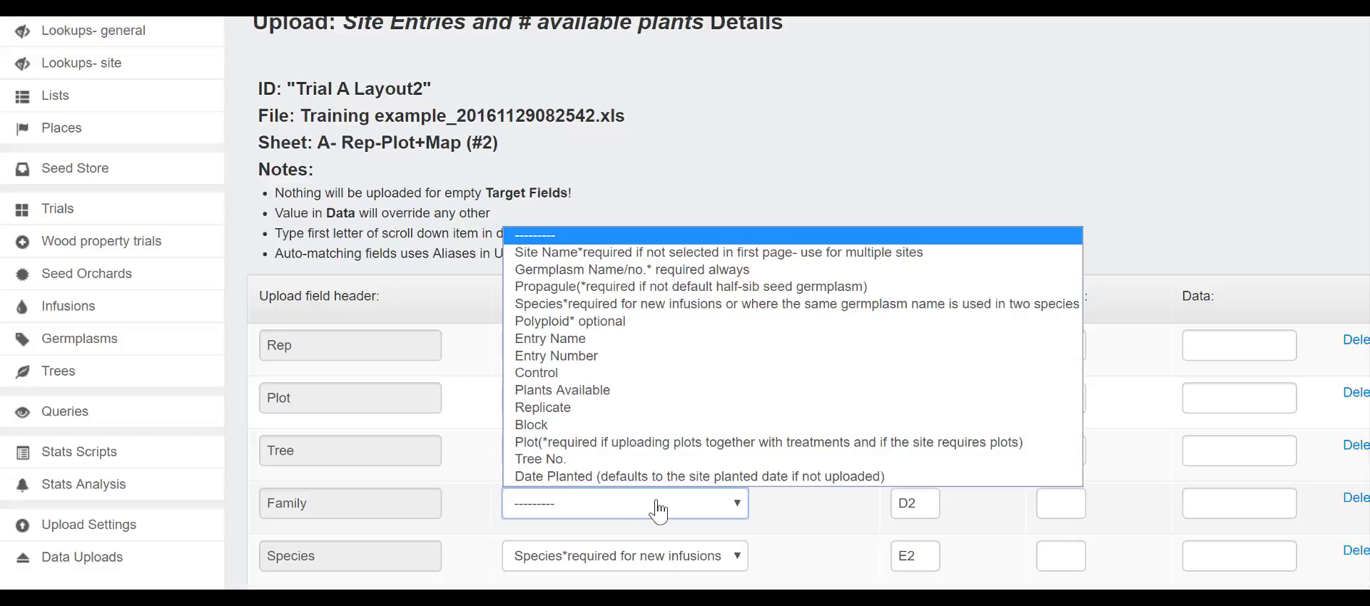
pyautogui.click(672, 269)
pyautogui.scroll(-3, 714, 463)
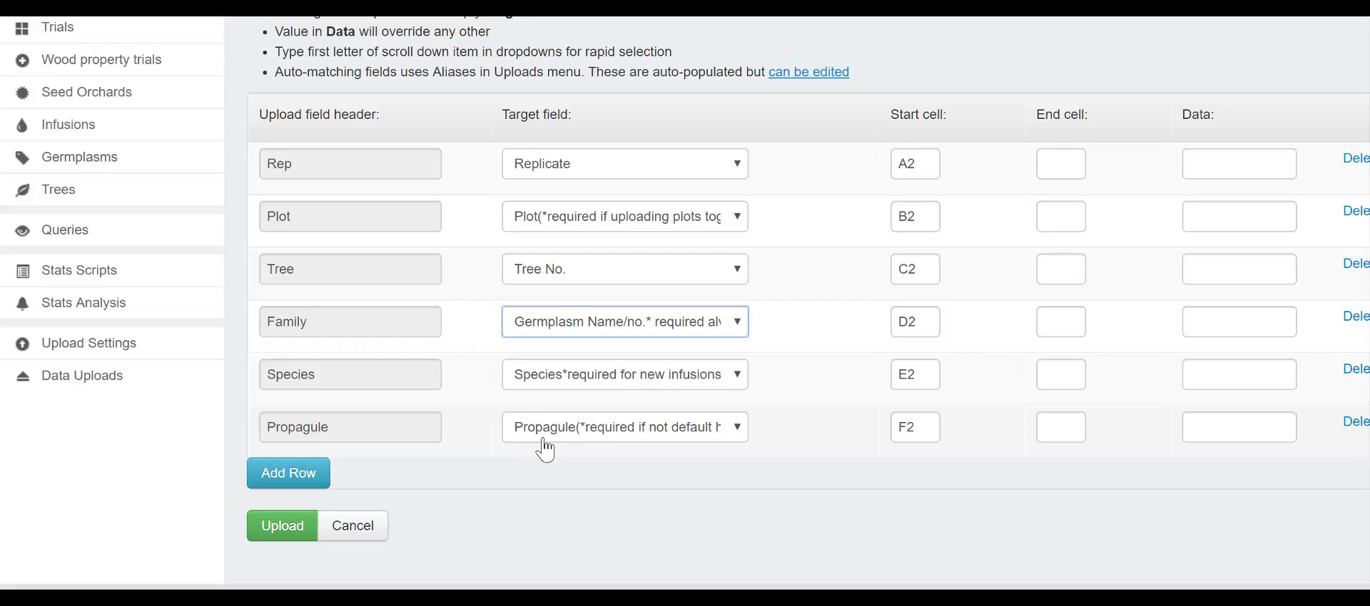
pyautogui.click(272, 531)
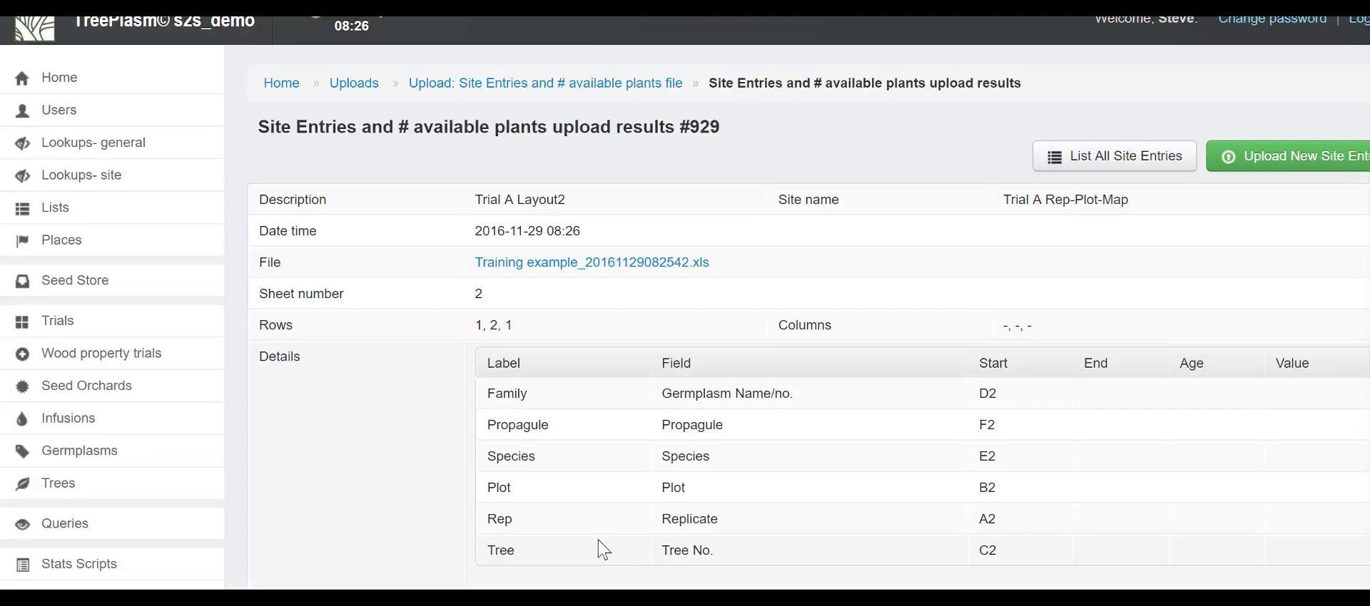
pyautogui.scroll(-2, 598, 541)
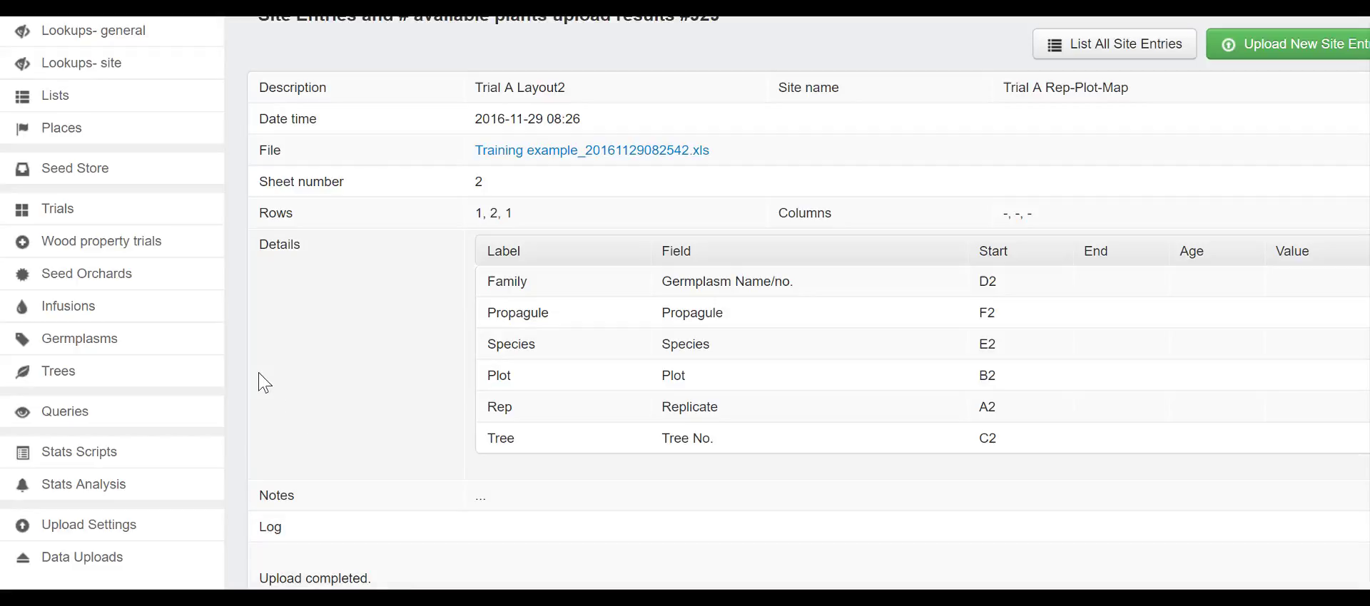
# - List the living trees last edited today and check the plots, replicates and germplasms of Trial A Rep-Plot-Map
pyautogui.moveTo(96, 384)
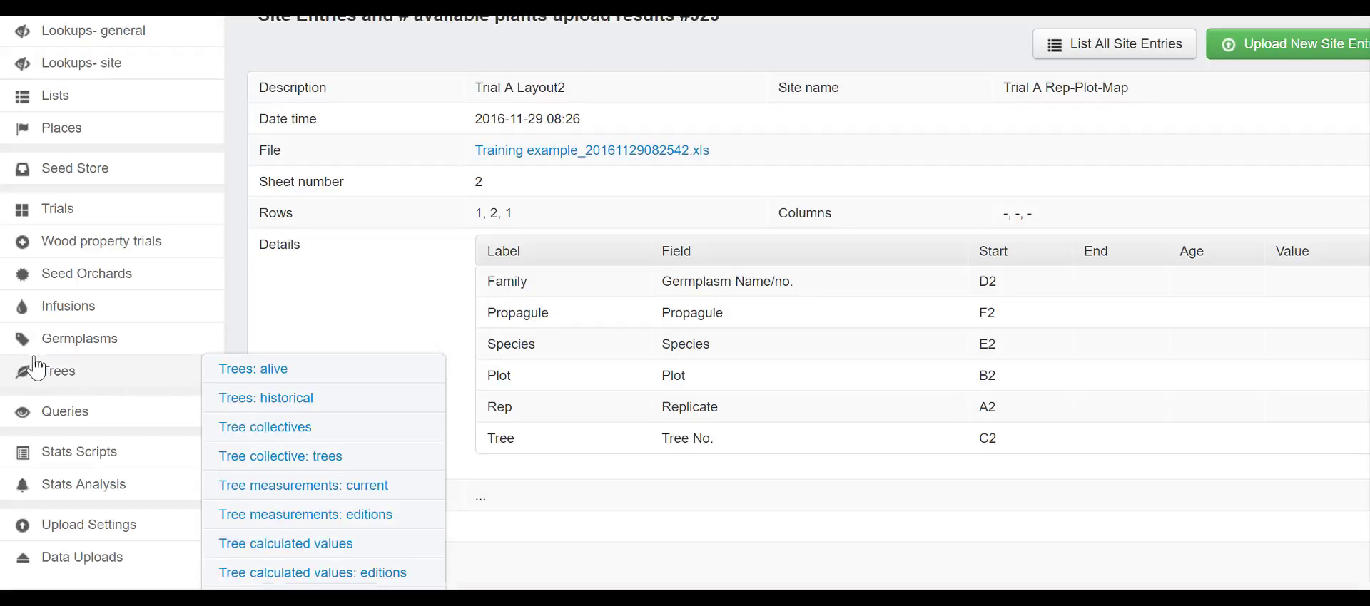
pyautogui.click(231, 371)
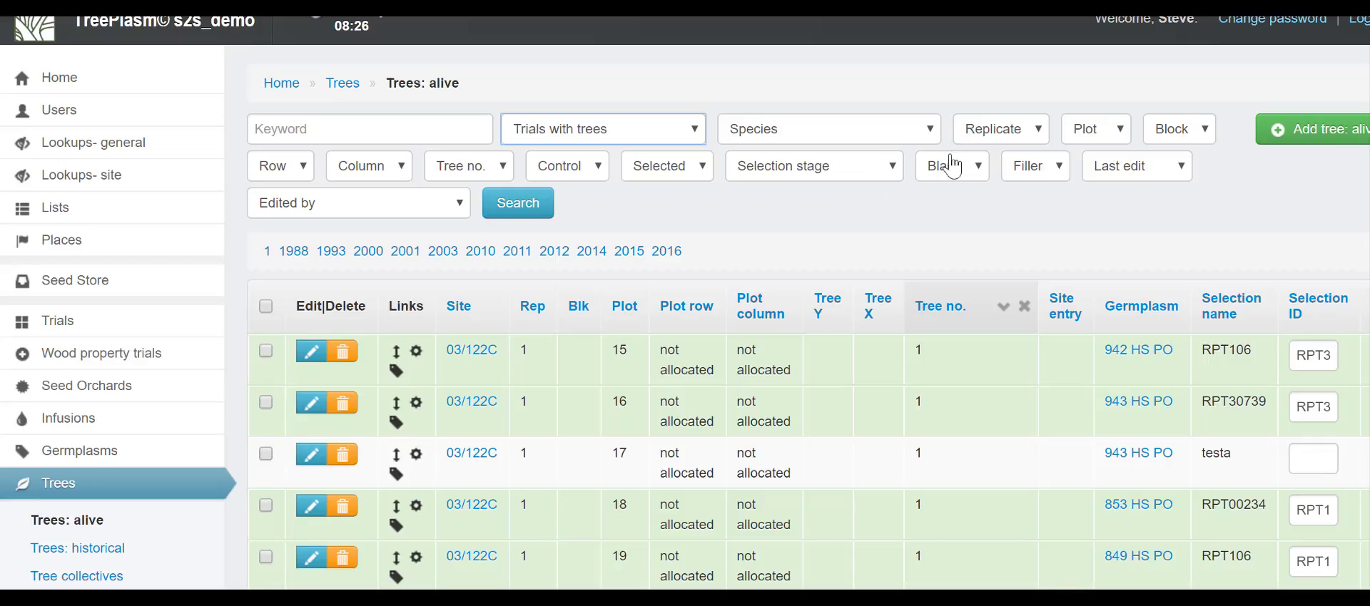
pyautogui.click(1104, 177)
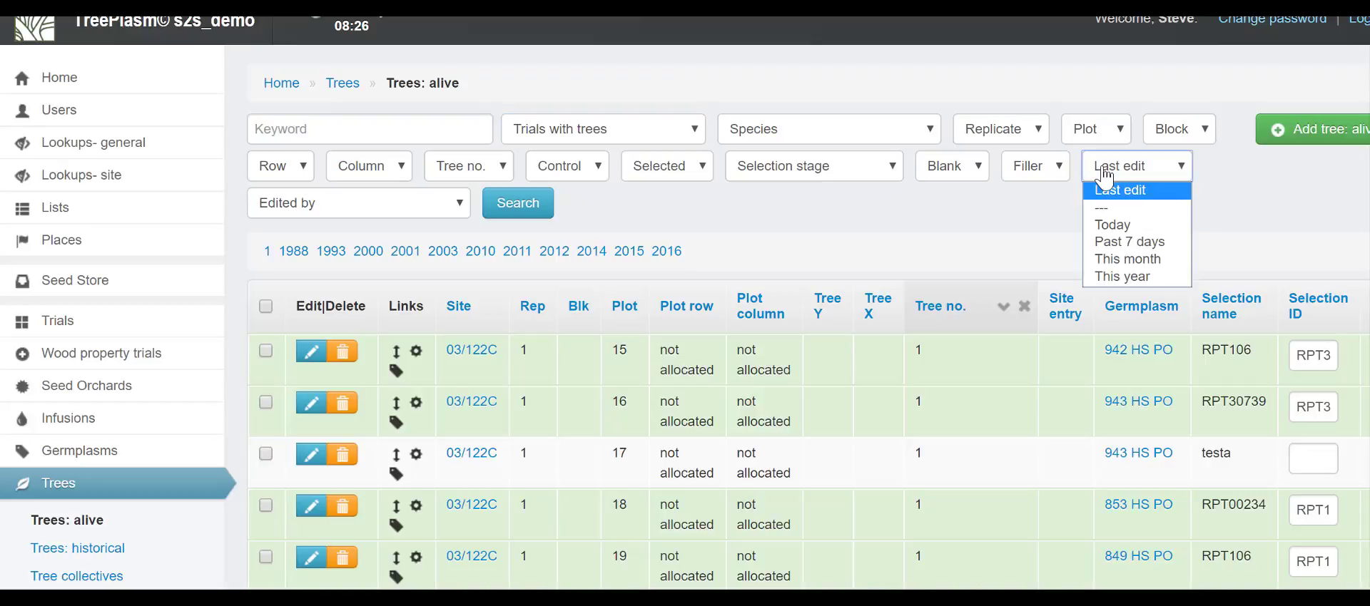
pyautogui.click(1111, 224)
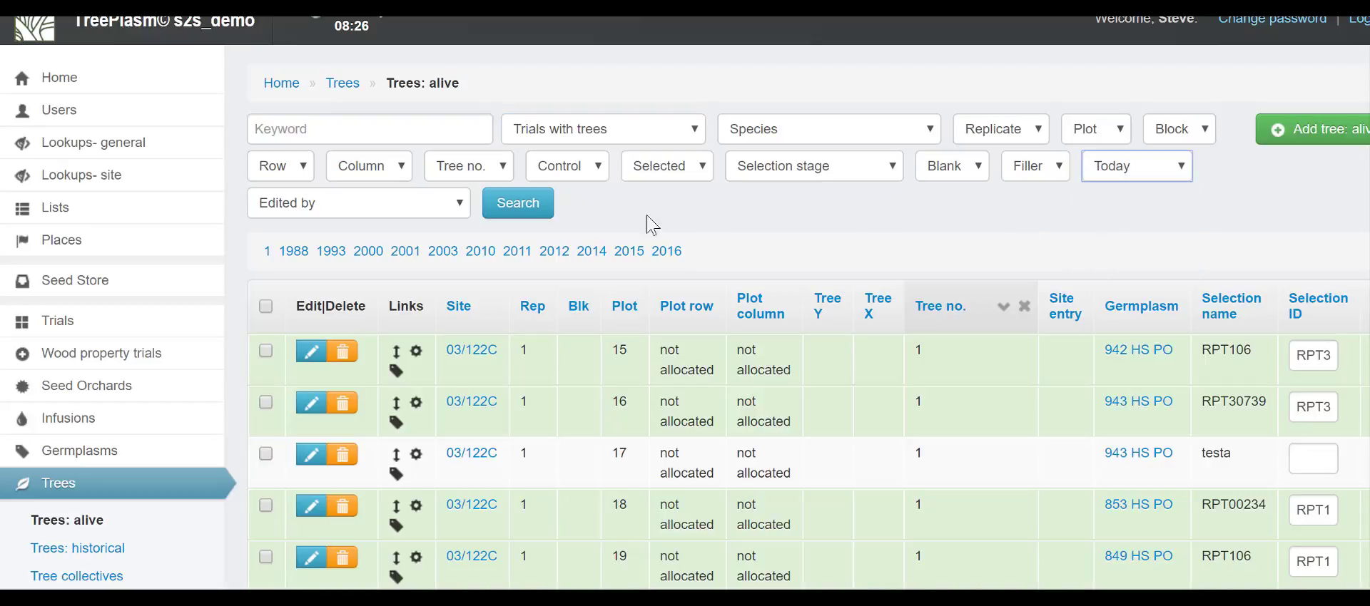
pyautogui.click(505, 207)
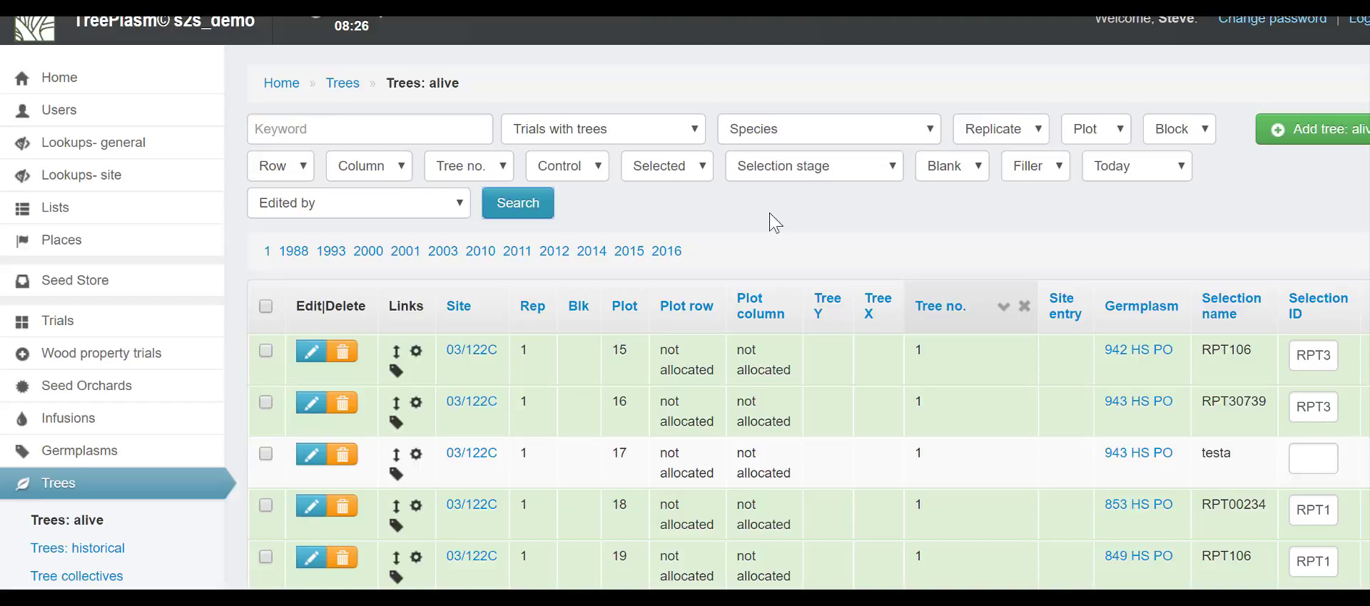
pyautogui.hotkey('ctrl', '-')
pyautogui.hotkey('ctrl', '-')
pyautogui.hotkey('ctrl', '-')
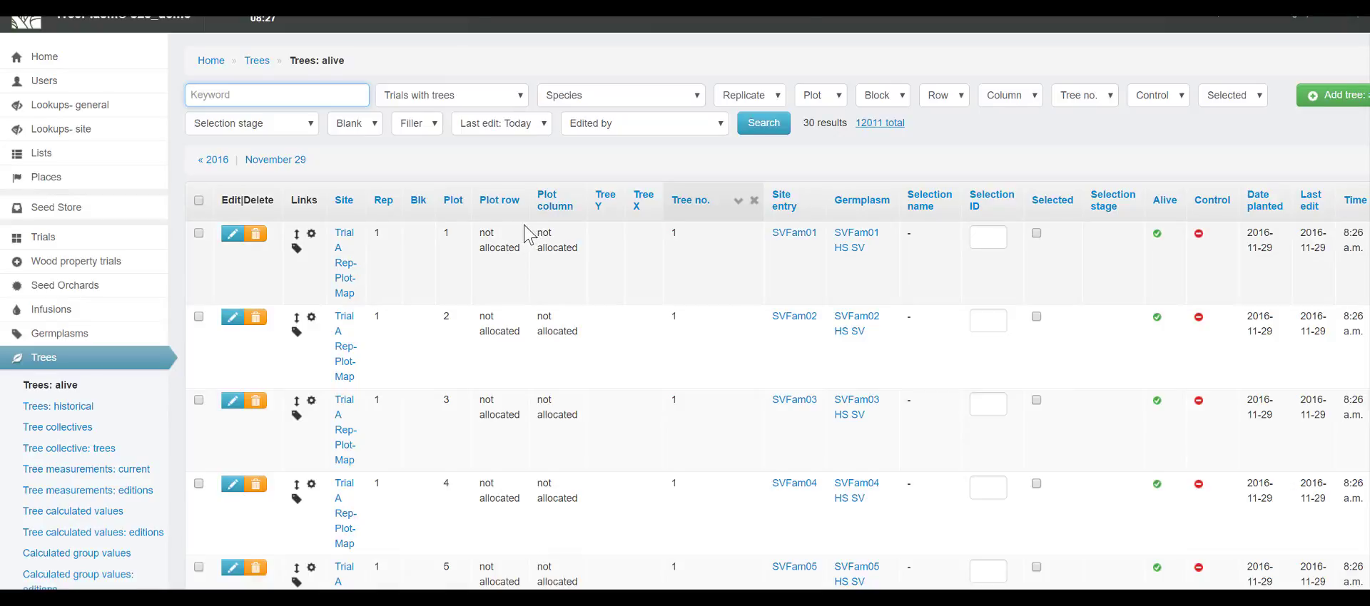
pyautogui.scroll(-9, 528, 239)
pyautogui.scroll(2, 177, 160)
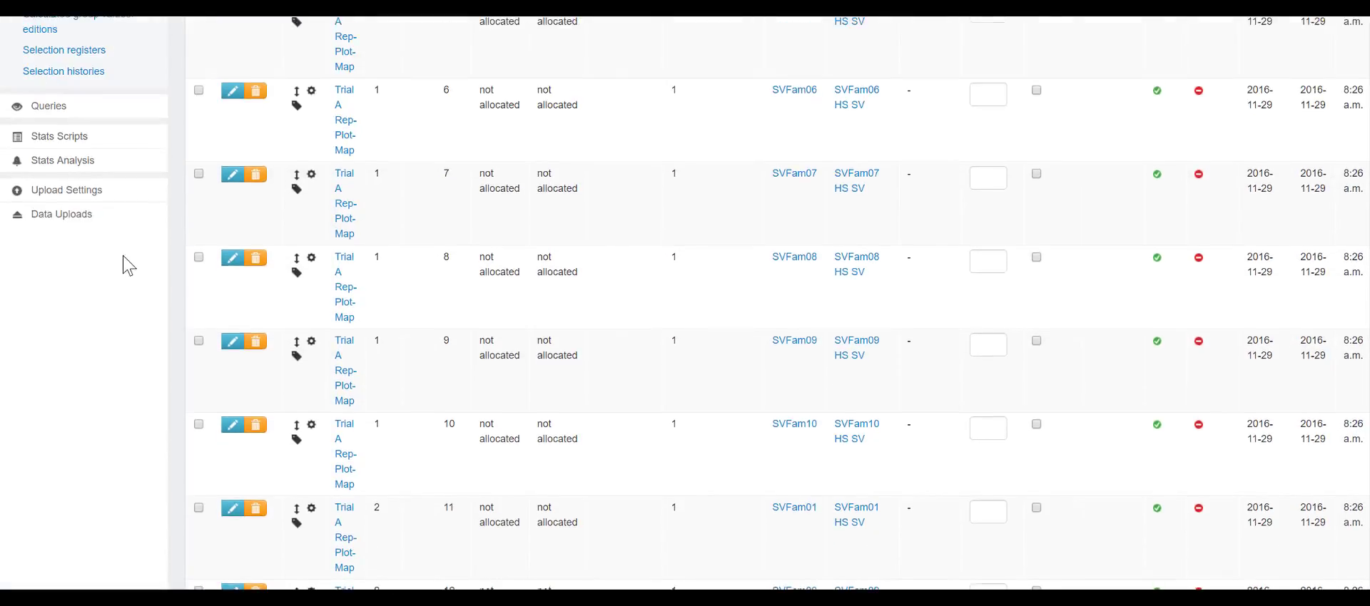
# - Fill in a Plot Row-column Positions from maps upload: Trial A Layout Map, site Trial A Rep-Plot-Map, reused Training example file, sheet 3
pyautogui.click(61, 218)
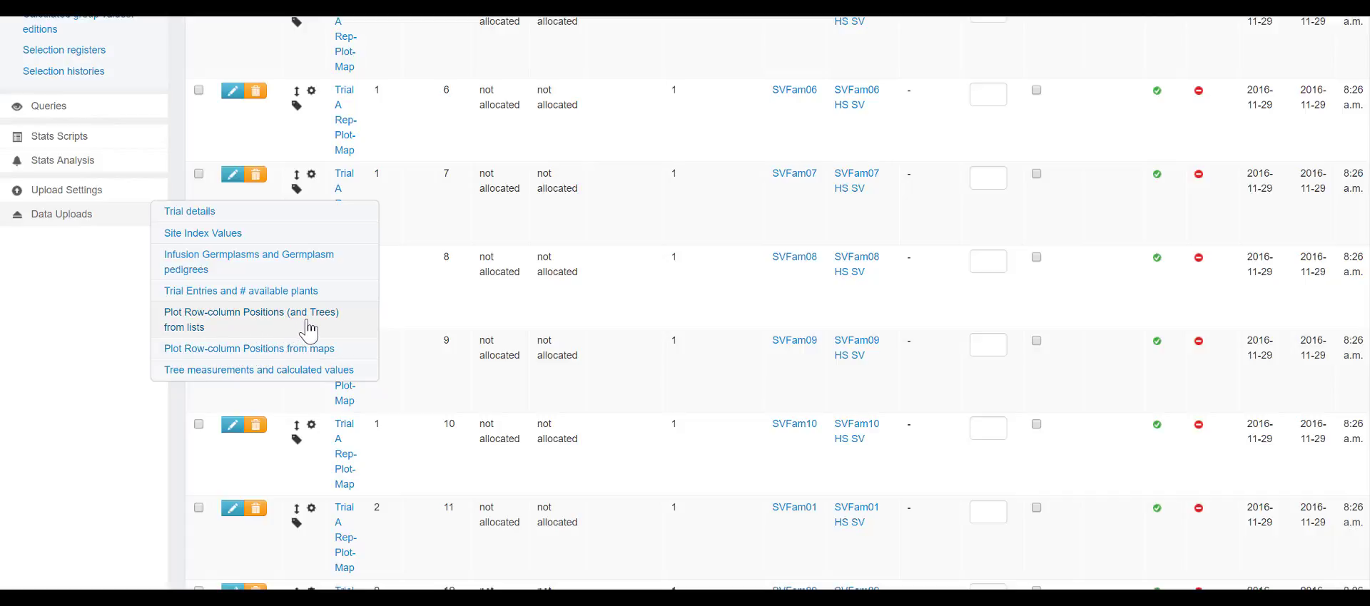
pyautogui.click(217, 348)
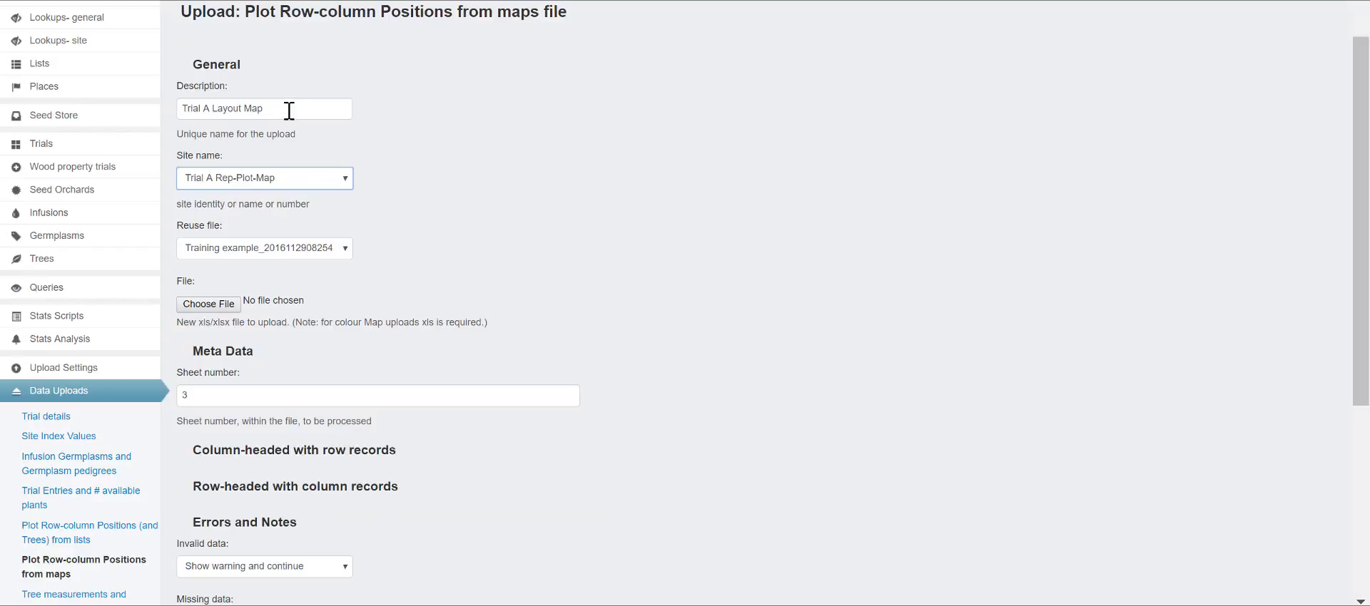
pyautogui.click(289, 110)
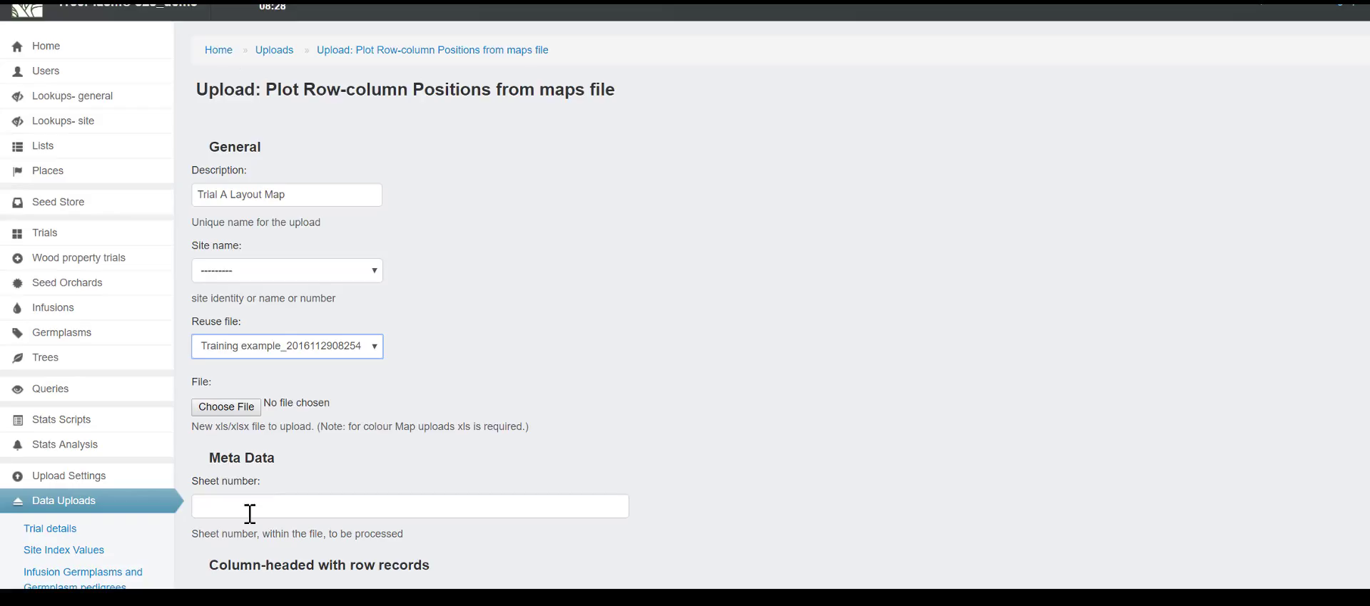
pyautogui.click(251, 508)
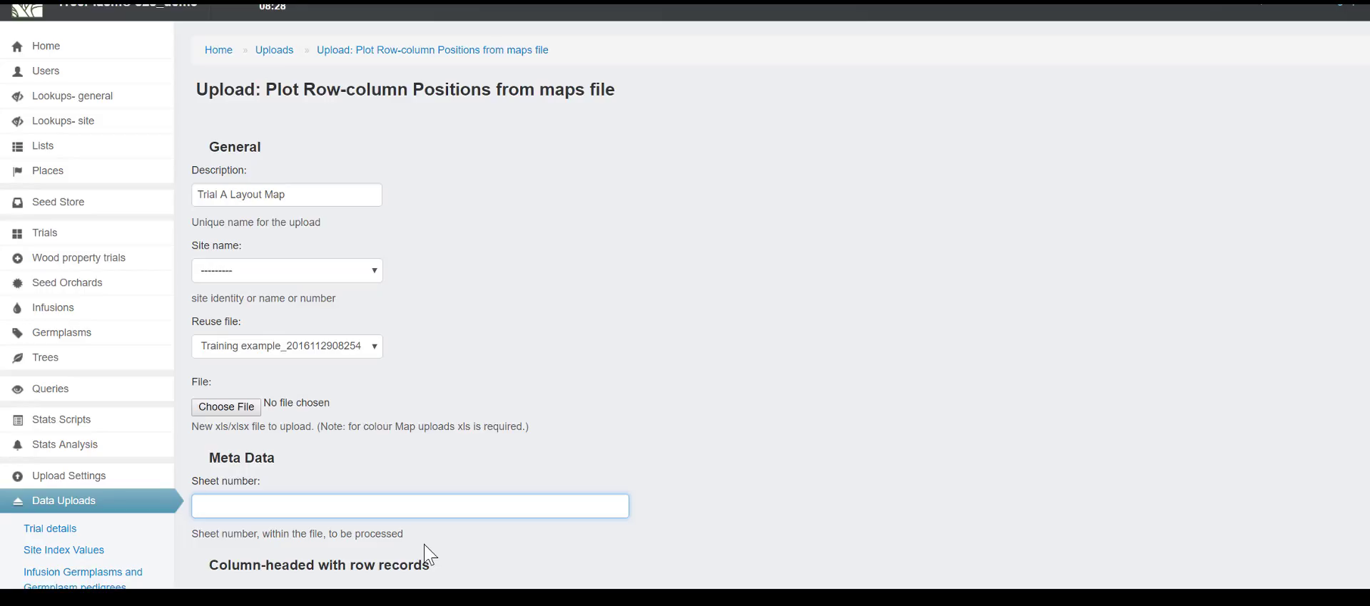
pyautogui.write('3')
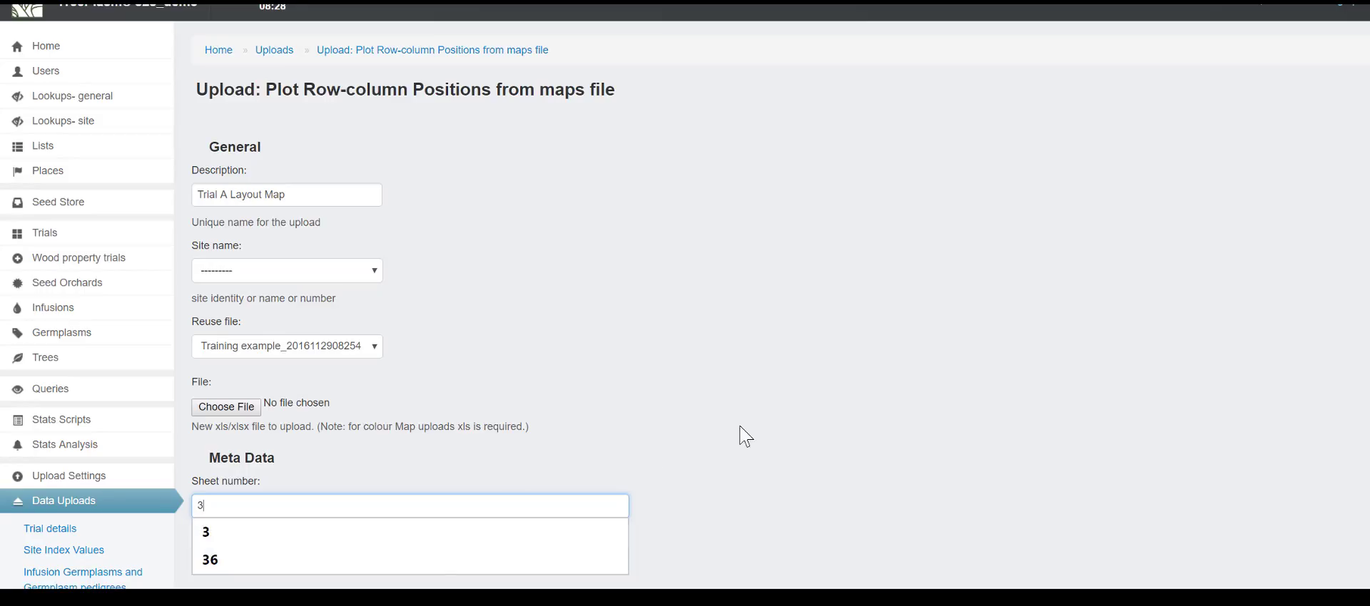
pyautogui.click(777, 410)
pyautogui.scroll(-5, 232, 563)
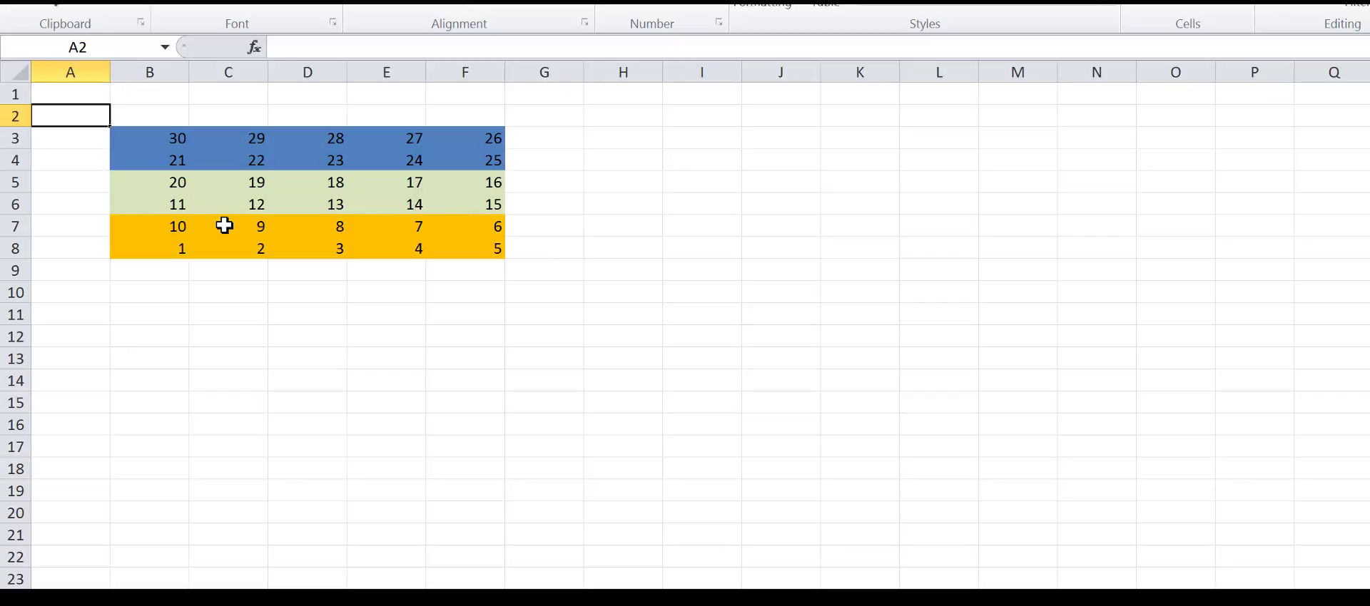
# - Examine the coloured plot map in Excel, following the plot order from cell B8 and checking corner cell B3
pyautogui.click(168, 254)
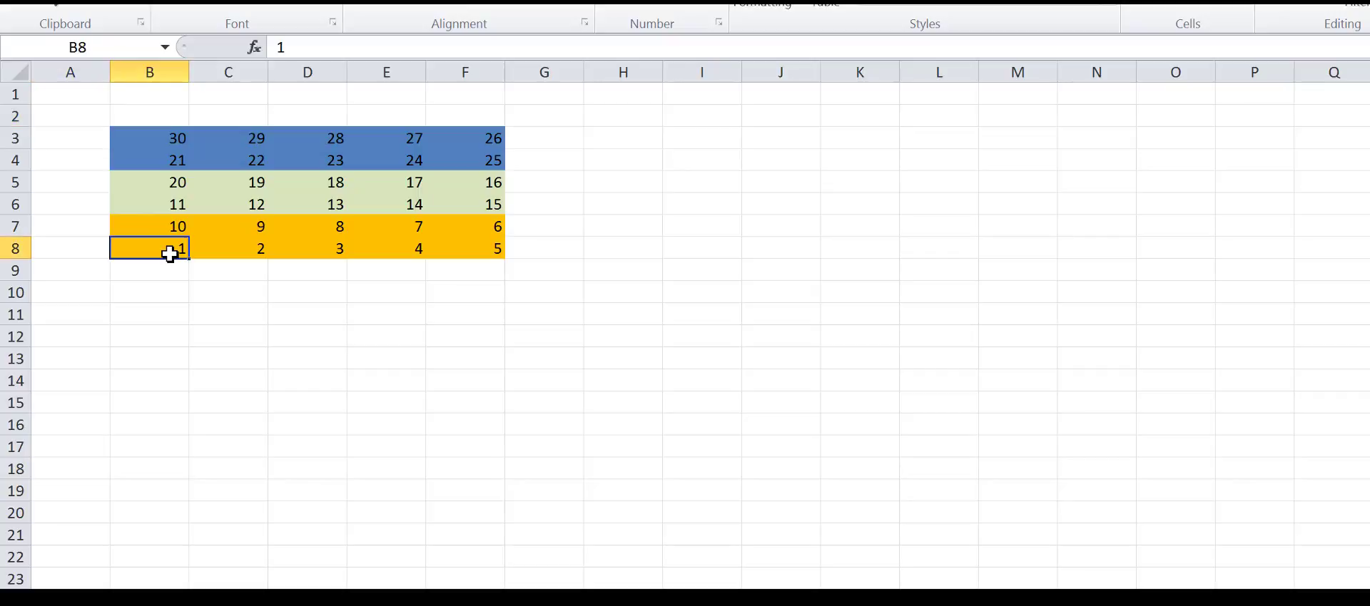
pyautogui.press('Right')
pyautogui.press('Right')
pyautogui.press('Right')
pyautogui.press('Right')
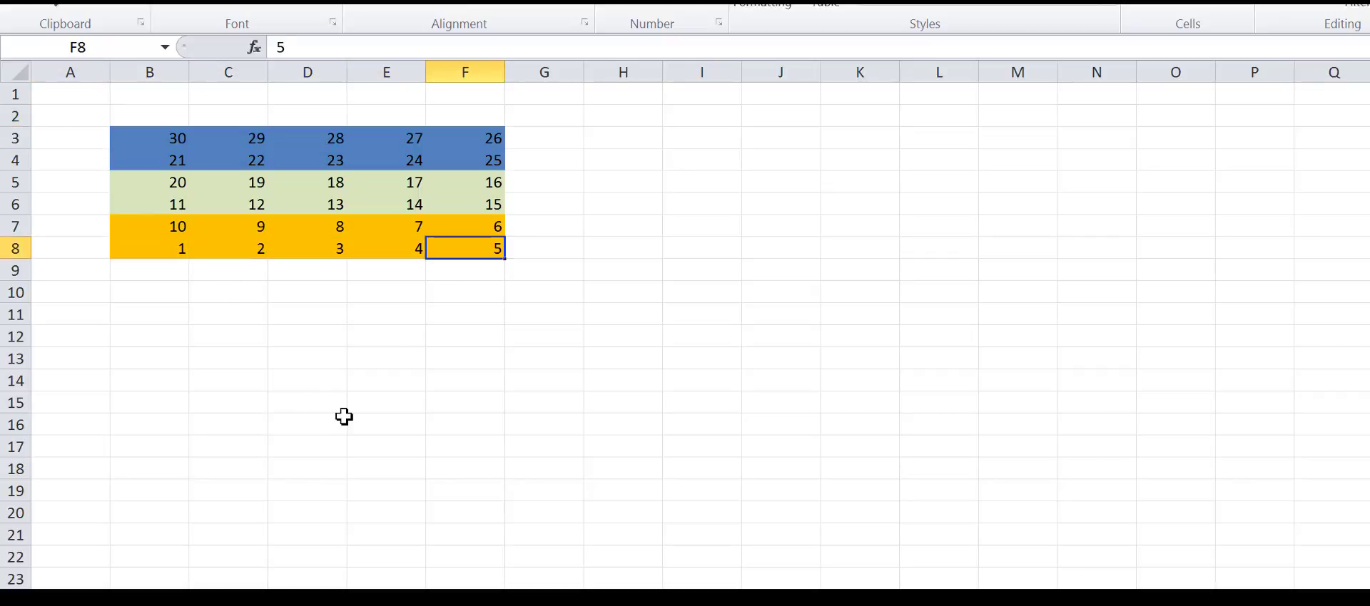
pyautogui.press('Up')
pyautogui.press('Left')
pyautogui.press('Left')
pyautogui.press('Left')
pyautogui.press('Left')
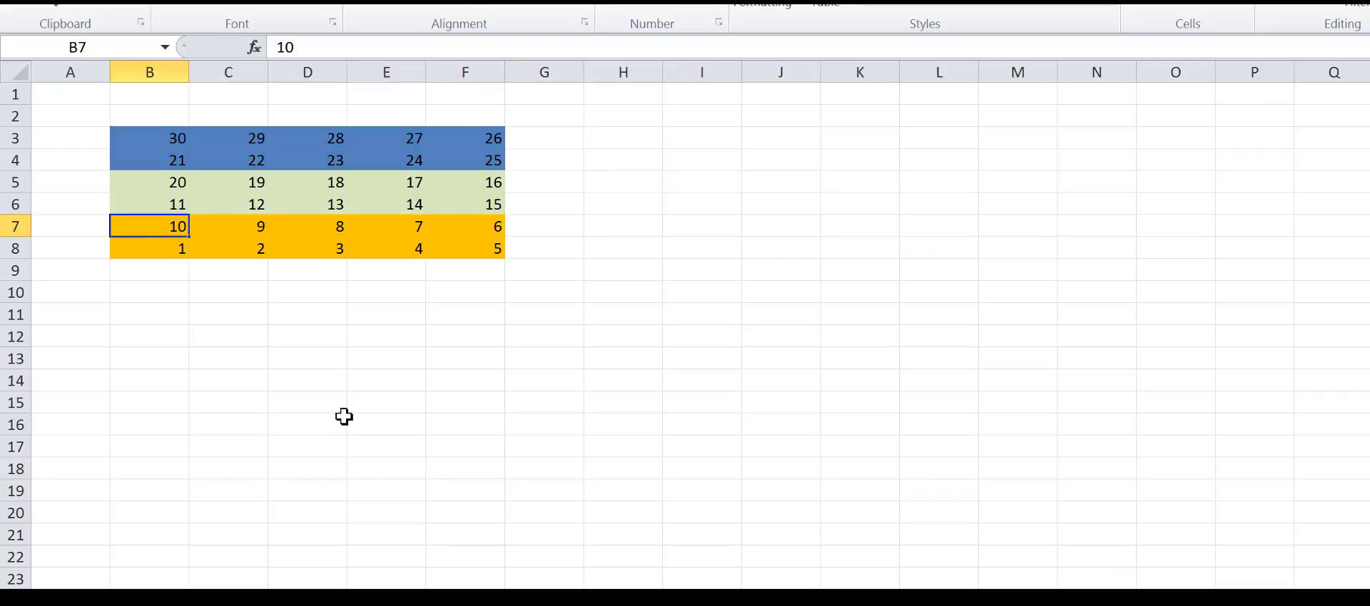
pyautogui.press('Up')
pyautogui.press('Right')
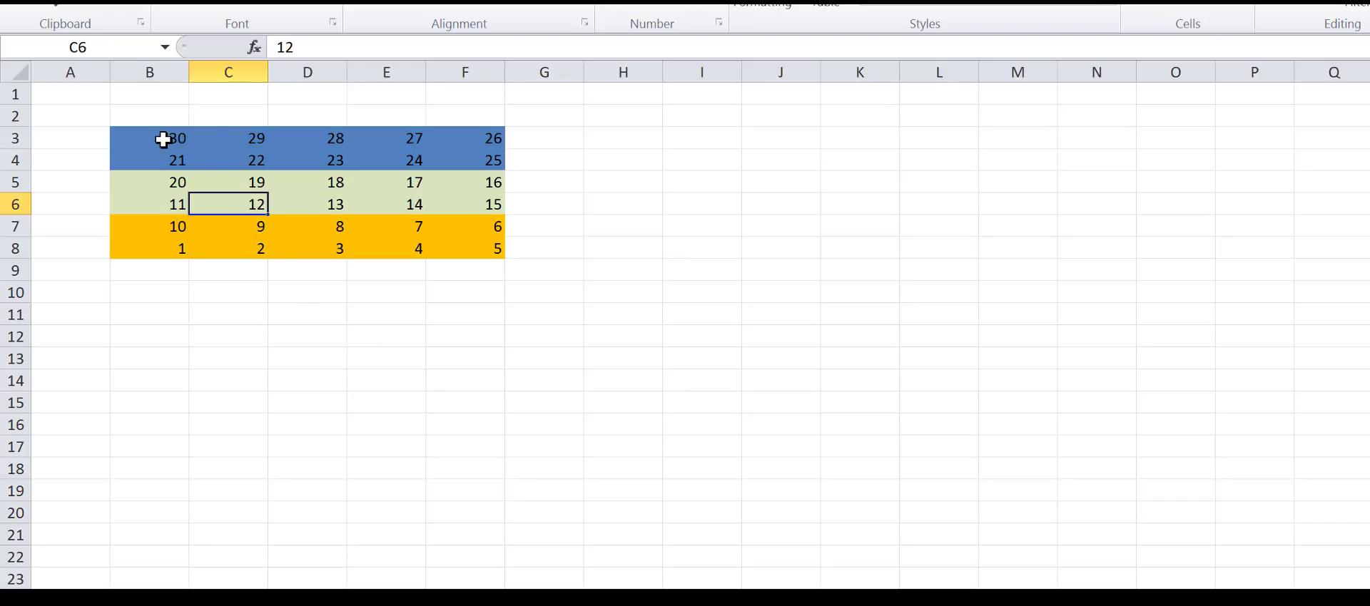
pyautogui.click(163, 140)
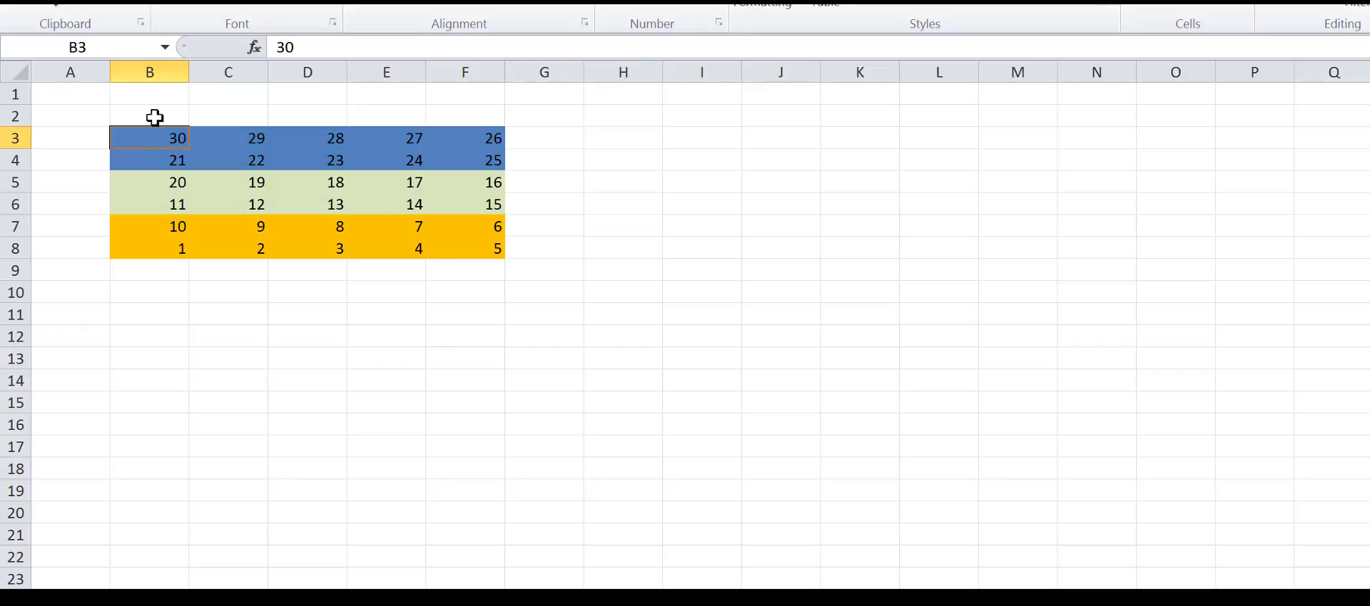
pyautogui.click(101, 47)
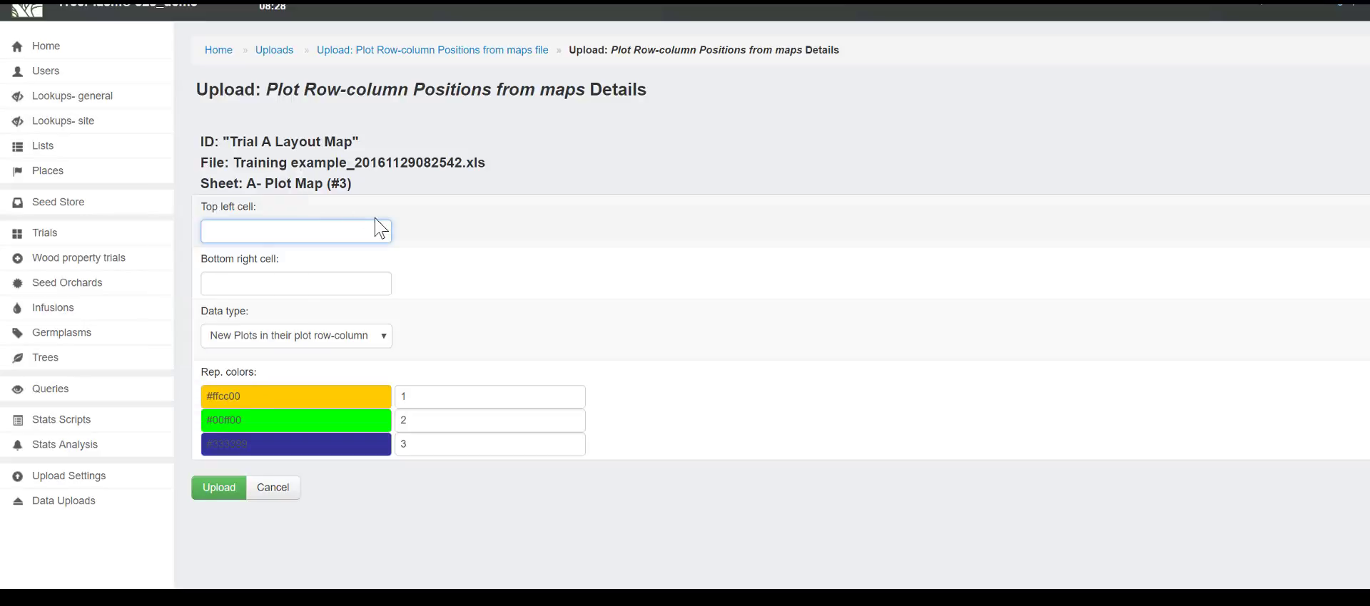
# - Set the plot map's upload range from cell B3 to F8, checking the last plot's cell in the Excel plot map
pyautogui.click(324, 225)
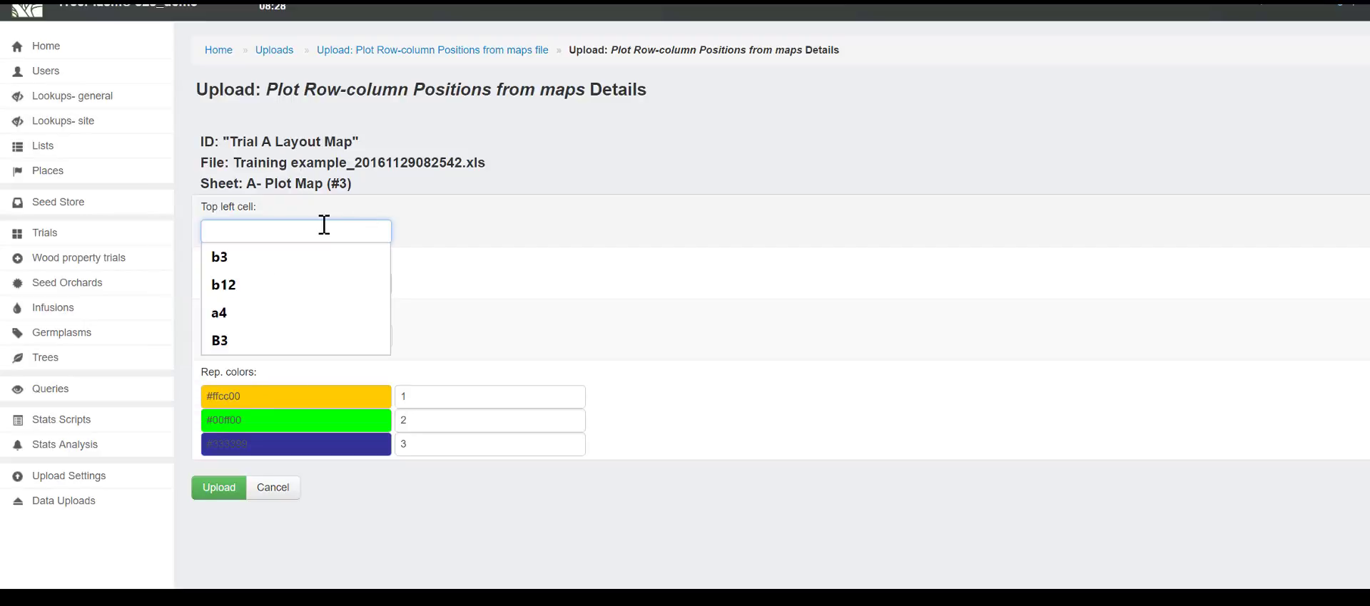
pyautogui.write('B3')
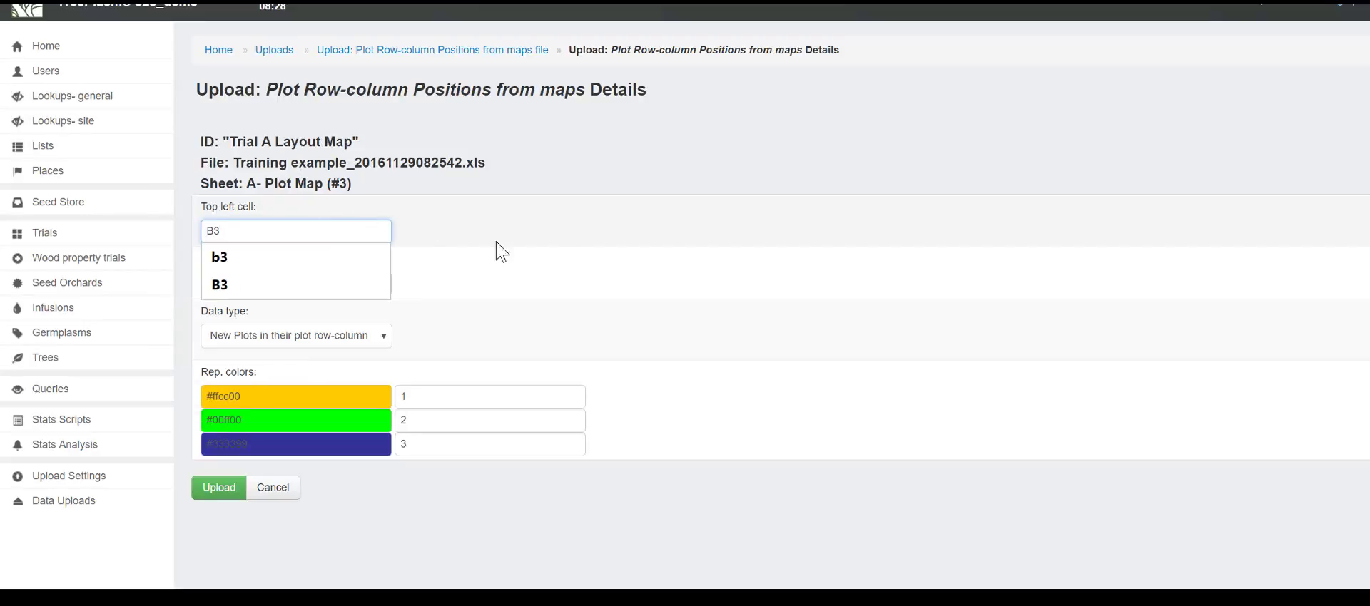
pyautogui.click(554, 236)
pyautogui.click(355, 287)
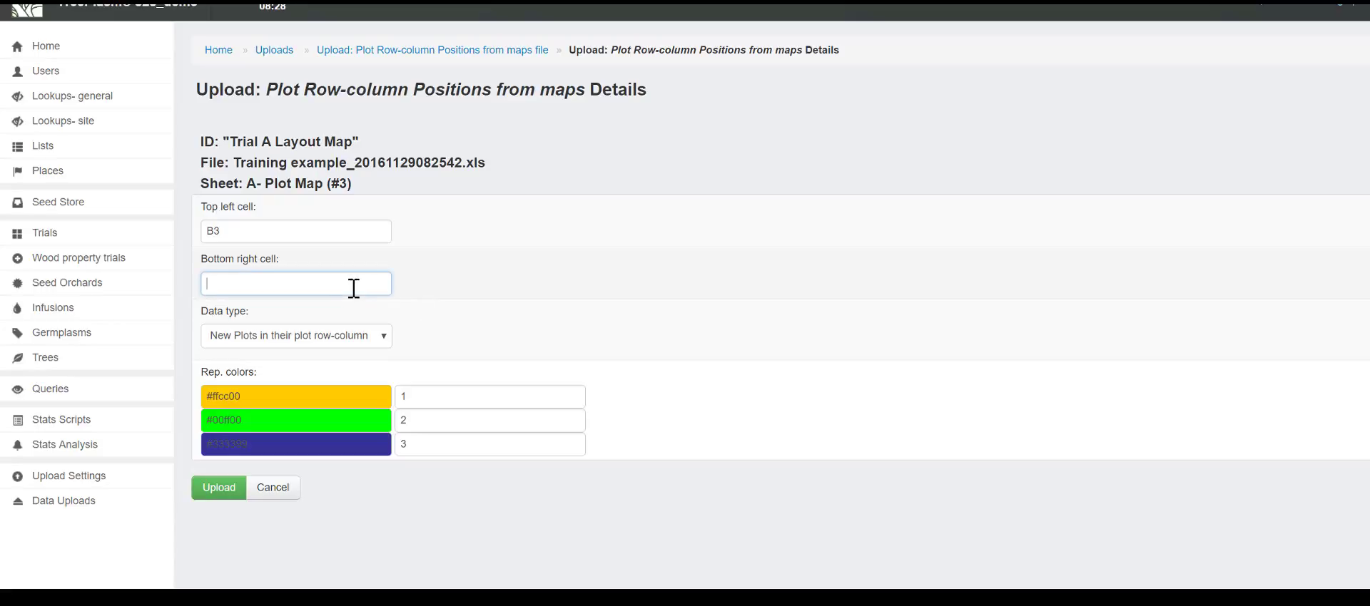
pyautogui.hotkey('alt', 'Tab')
pyautogui.click(481, 253)
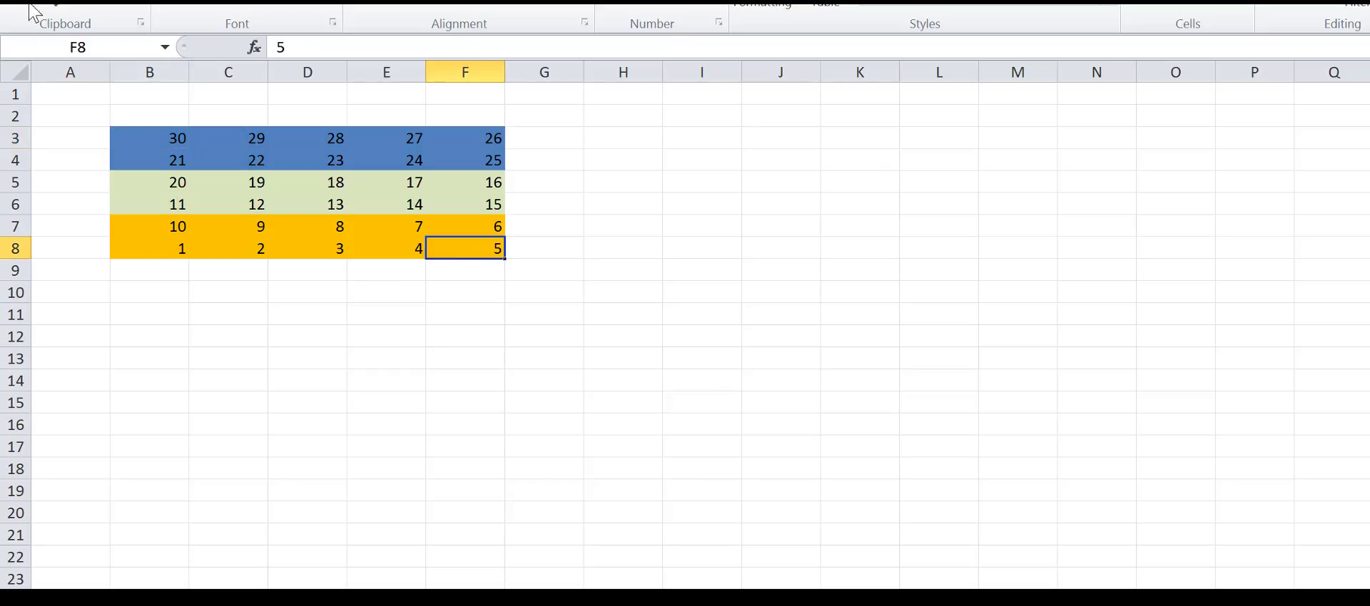
pyautogui.hotkey('alt', 'Tab')
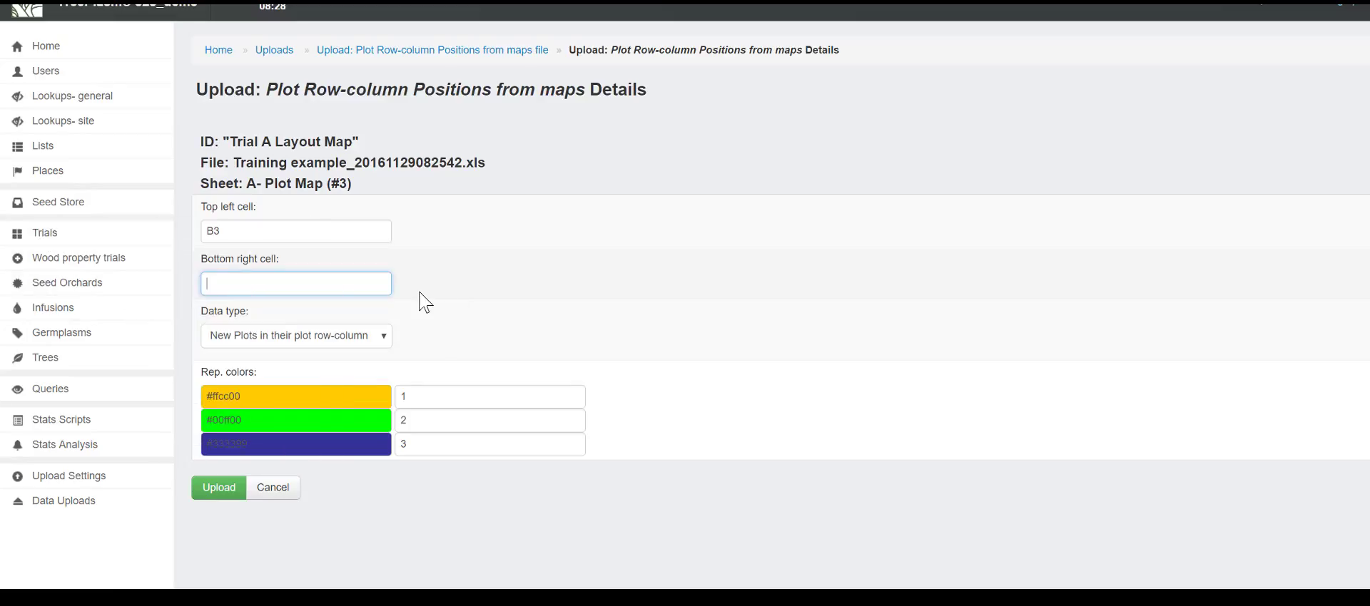
pyautogui.write('F8')
pyautogui.click(602, 284)
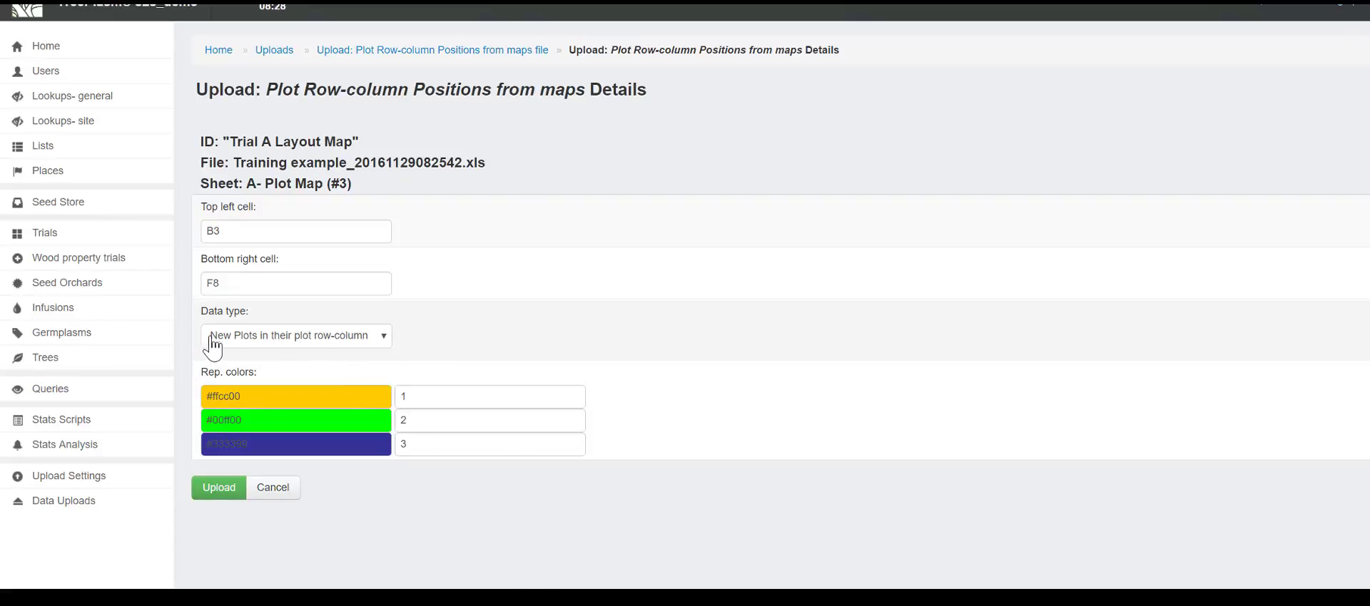
# - Choose the data type New Plots in their plot row-column positions (grid) and upload the Trial A Layout Map
pyautogui.click(337, 342)
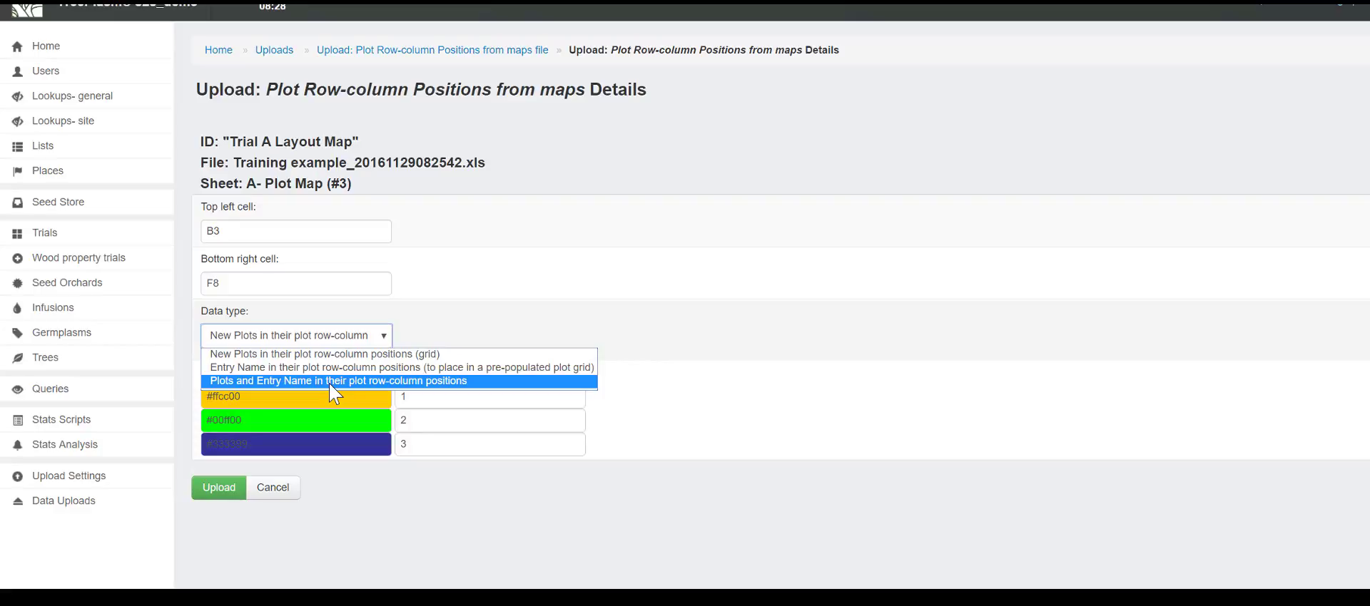
pyautogui.click(340, 357)
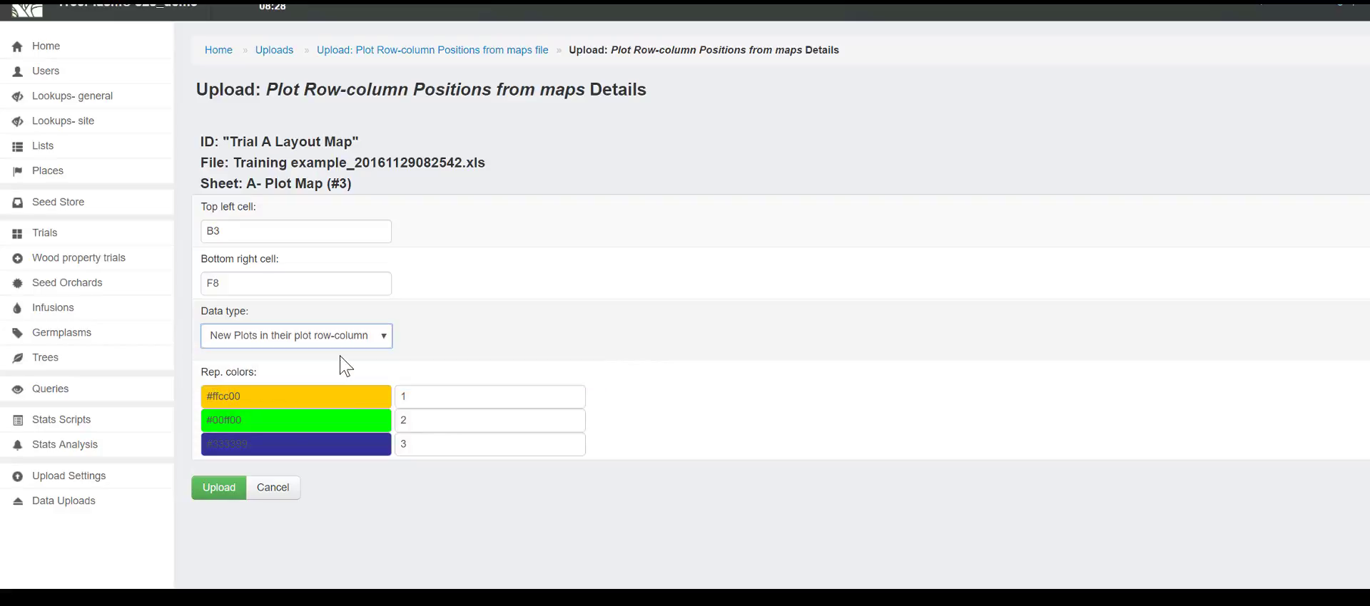
pyautogui.click(221, 489)
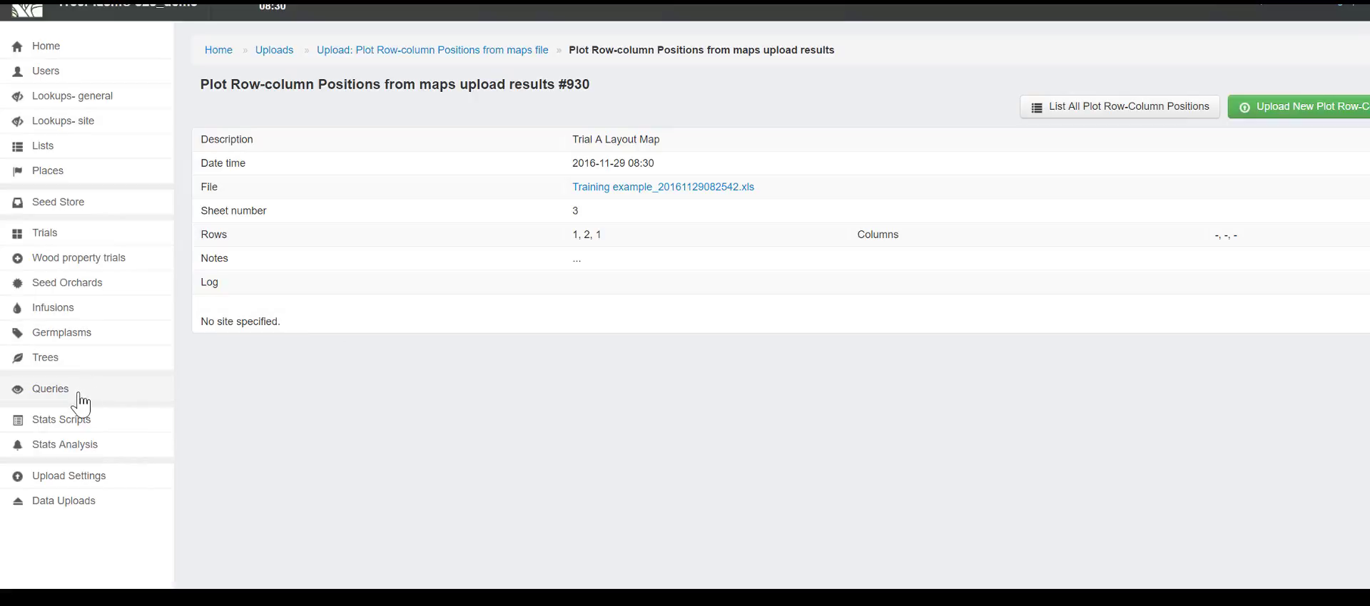
# - List the living trees and check their plot row and plot column values at an enlarged page zoom
pyautogui.moveTo(54, 364)
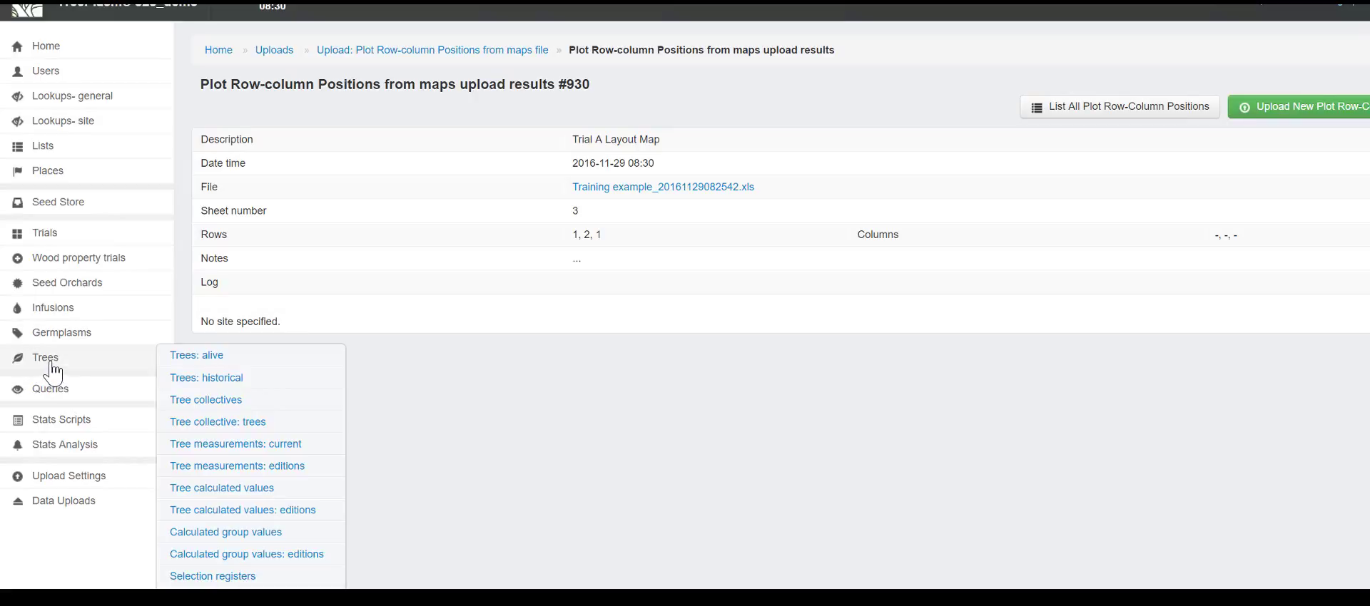
pyautogui.click(179, 358)
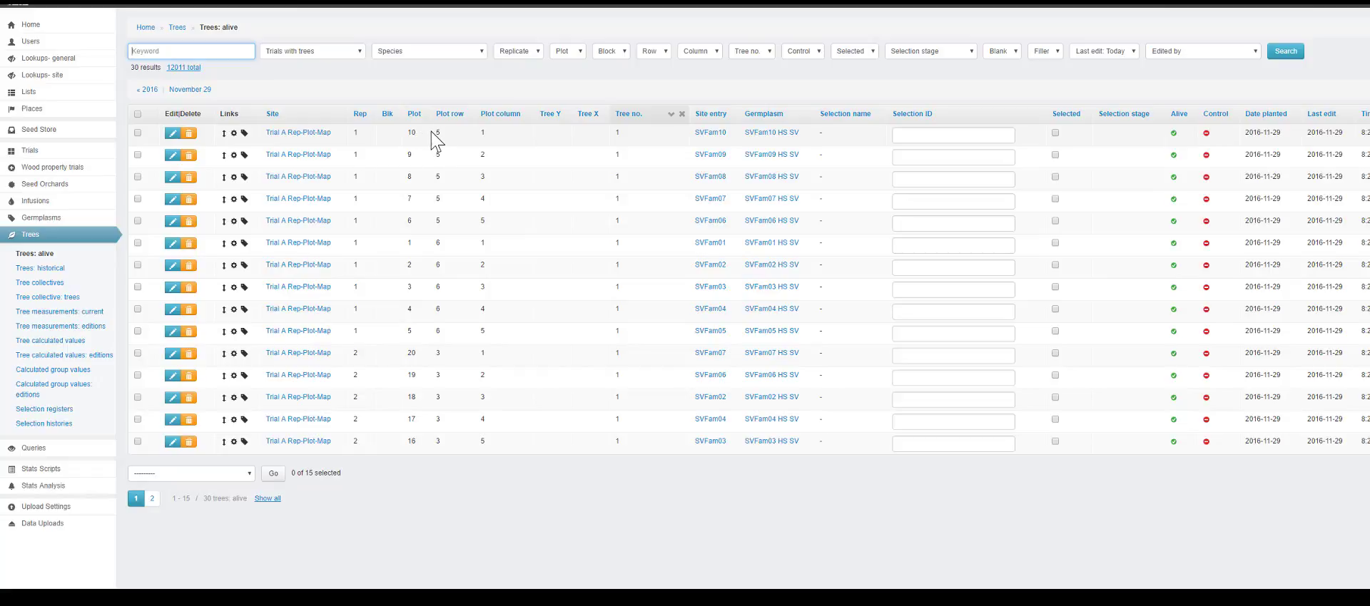
pyautogui.moveTo(431, 131); pyautogui.dragTo(498, 140)
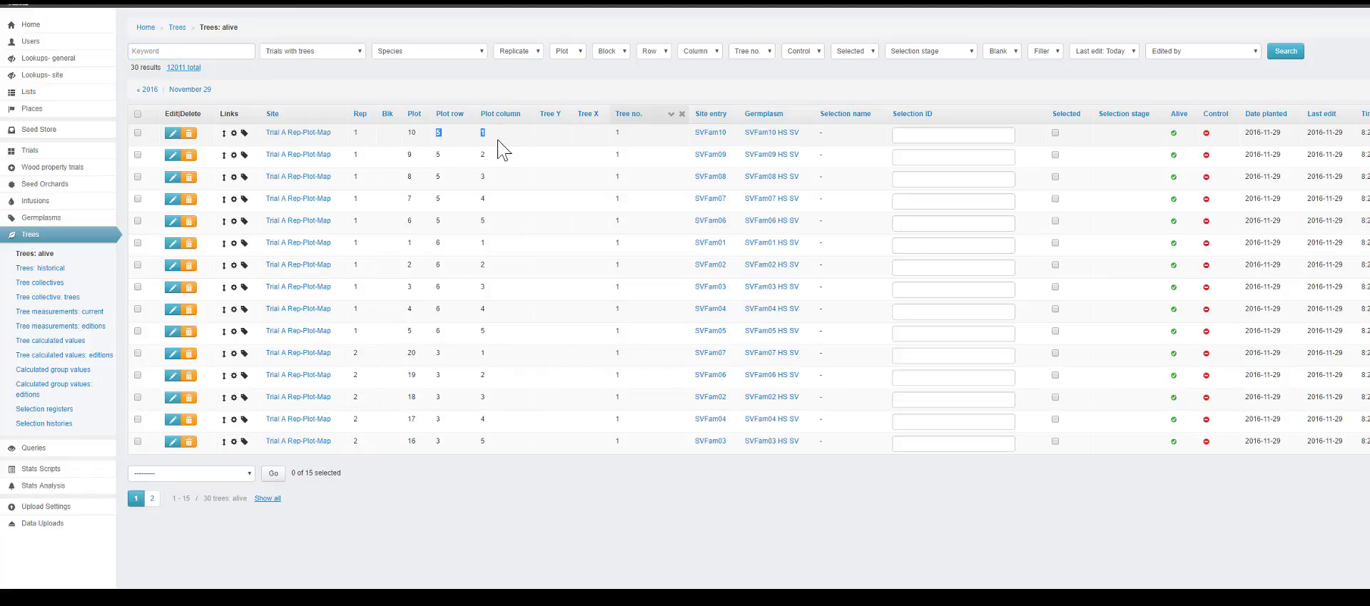
pyautogui.hotkey('ctrl', '+')
pyautogui.hotkey('ctrl', '+')
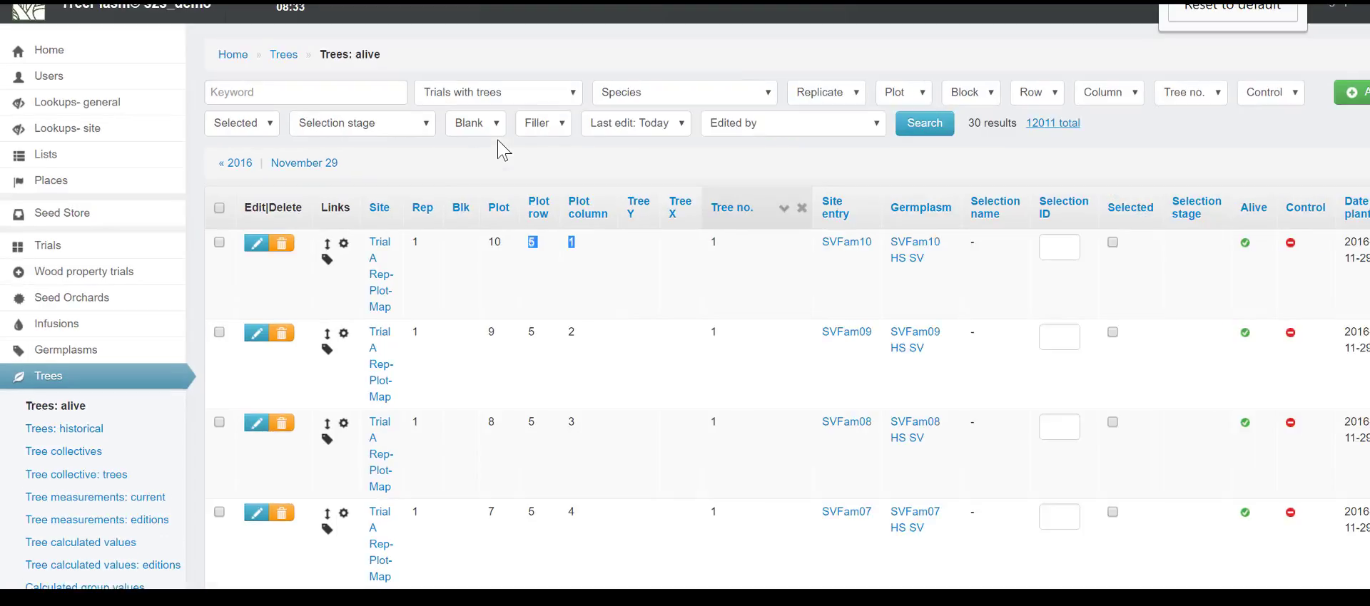
pyautogui.hotkey('ctrl', '+')
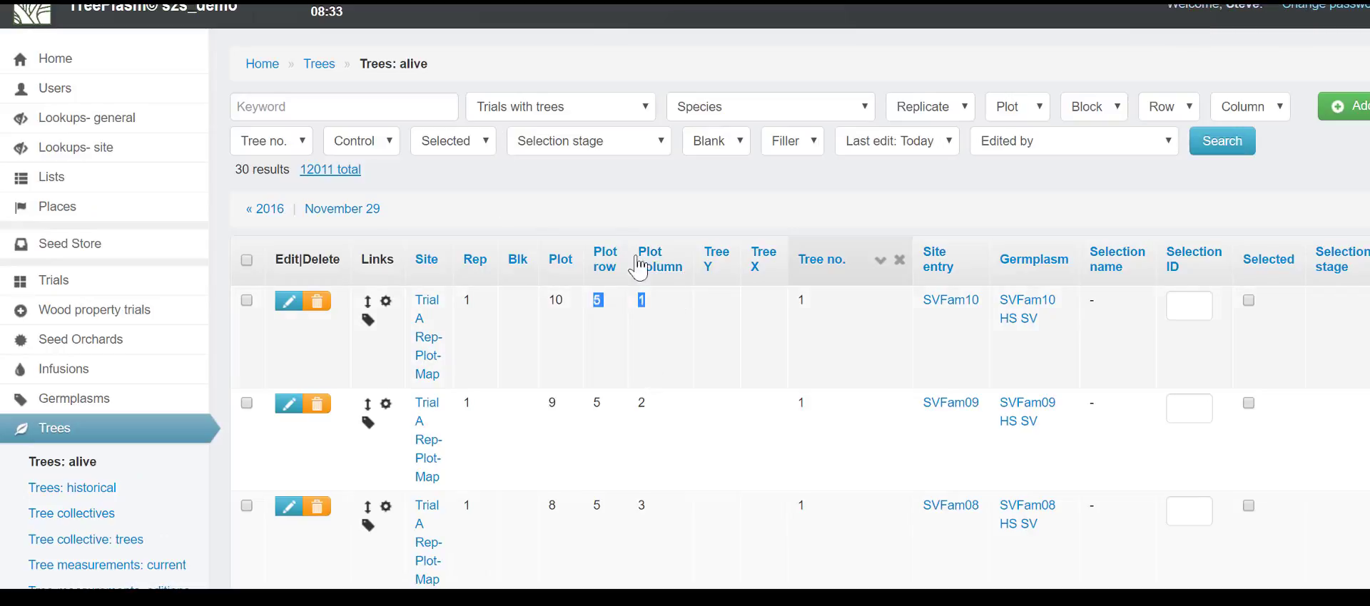
pyautogui.click(660, 333)
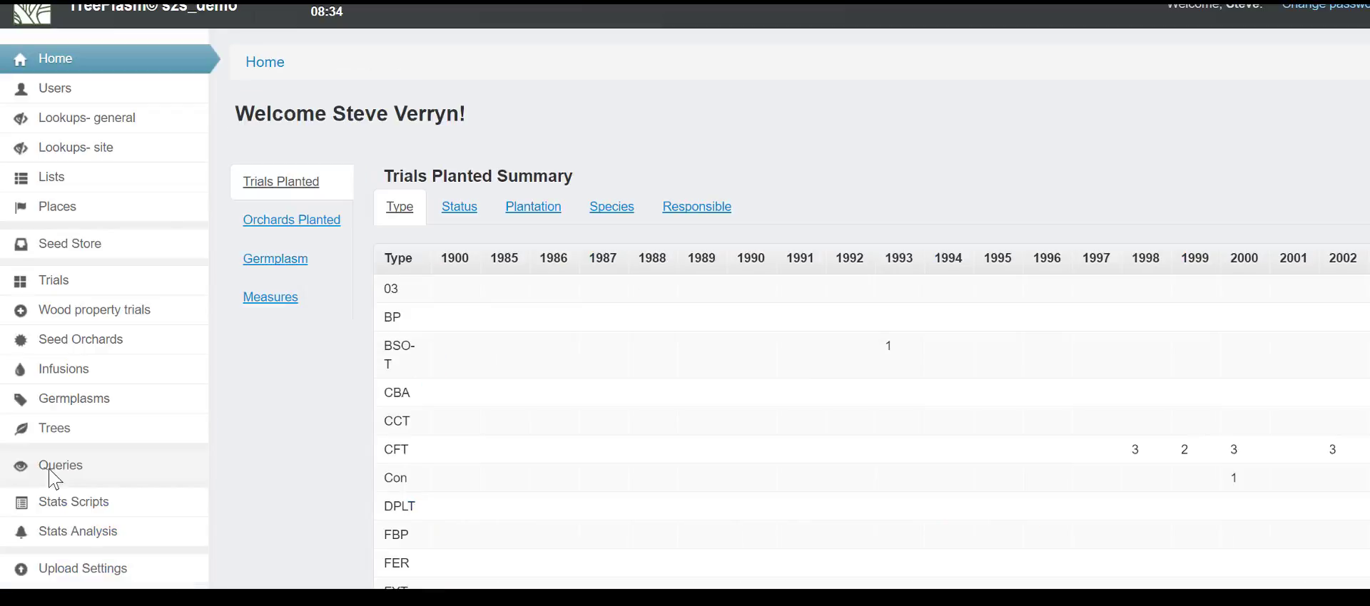
# - Run a Plot Map query for Trial A Rep-Plot-Map, coloured by replicate with the Colour Blind palette
pyautogui.click(48, 469)
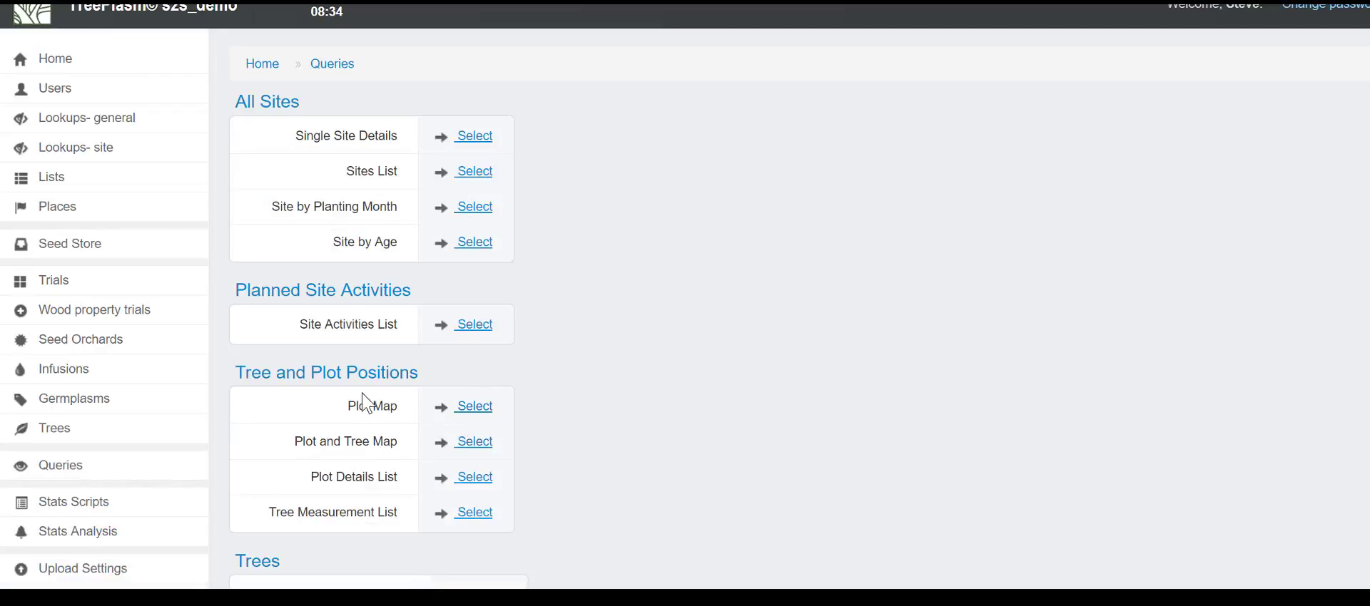
pyautogui.click(475, 408)
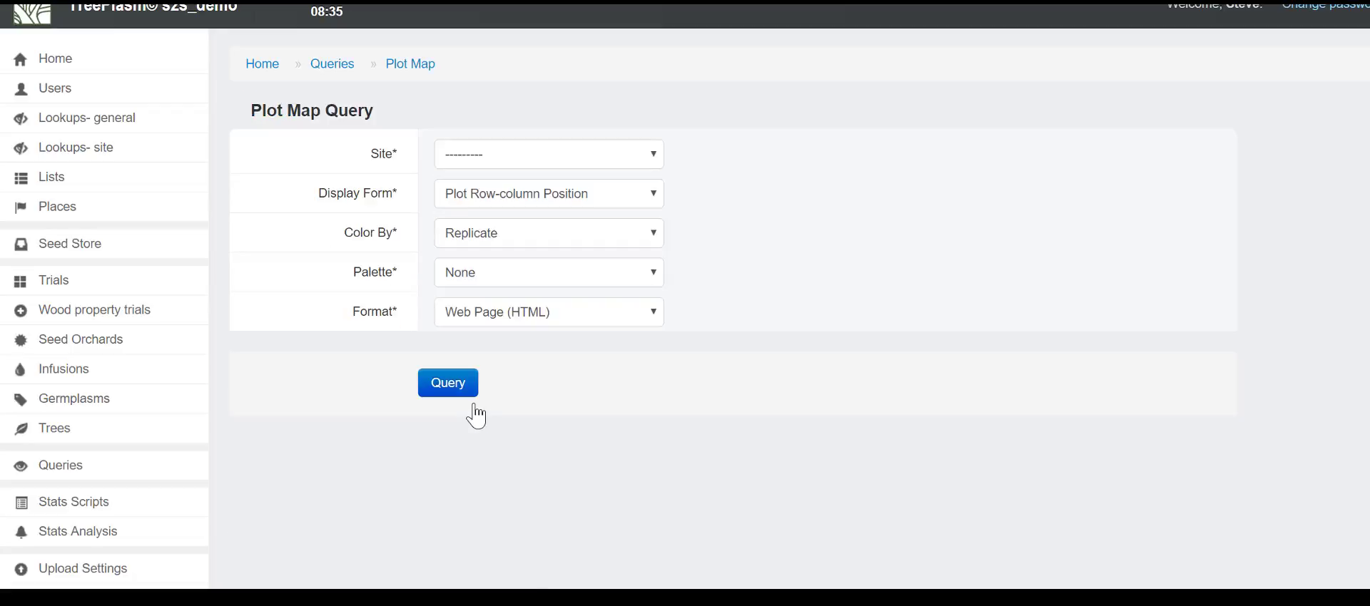
pyautogui.click(546, 158)
pyautogui.scroll(-15, 530, 213)
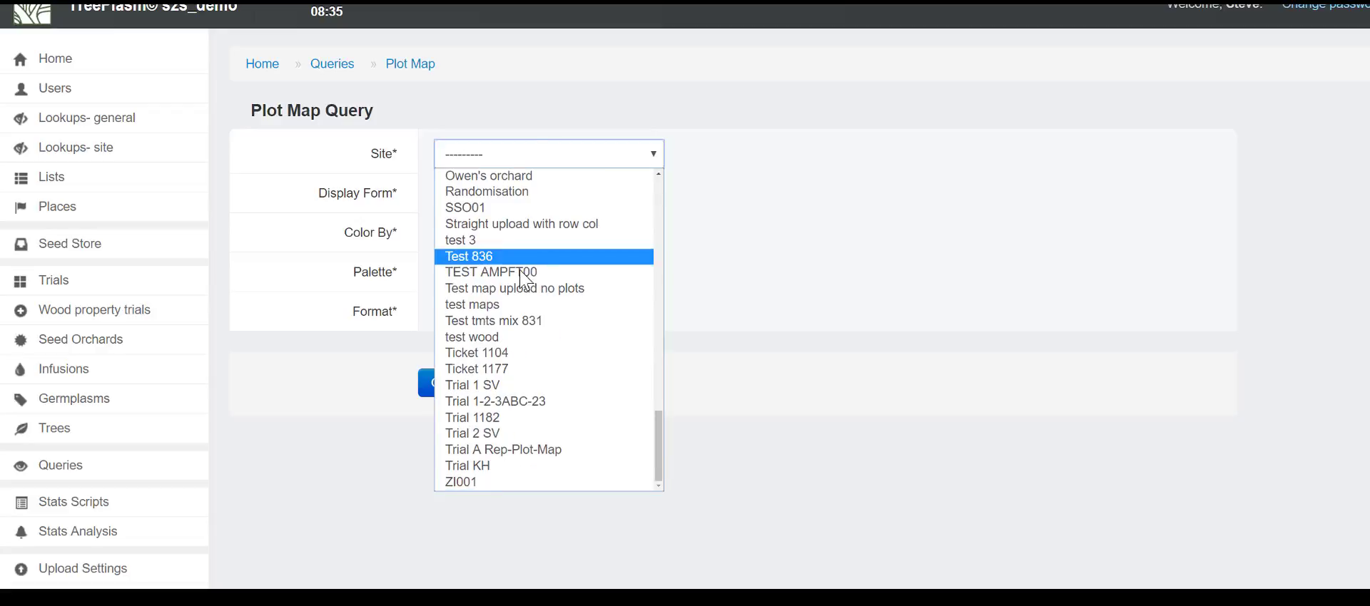
pyautogui.click(541, 451)
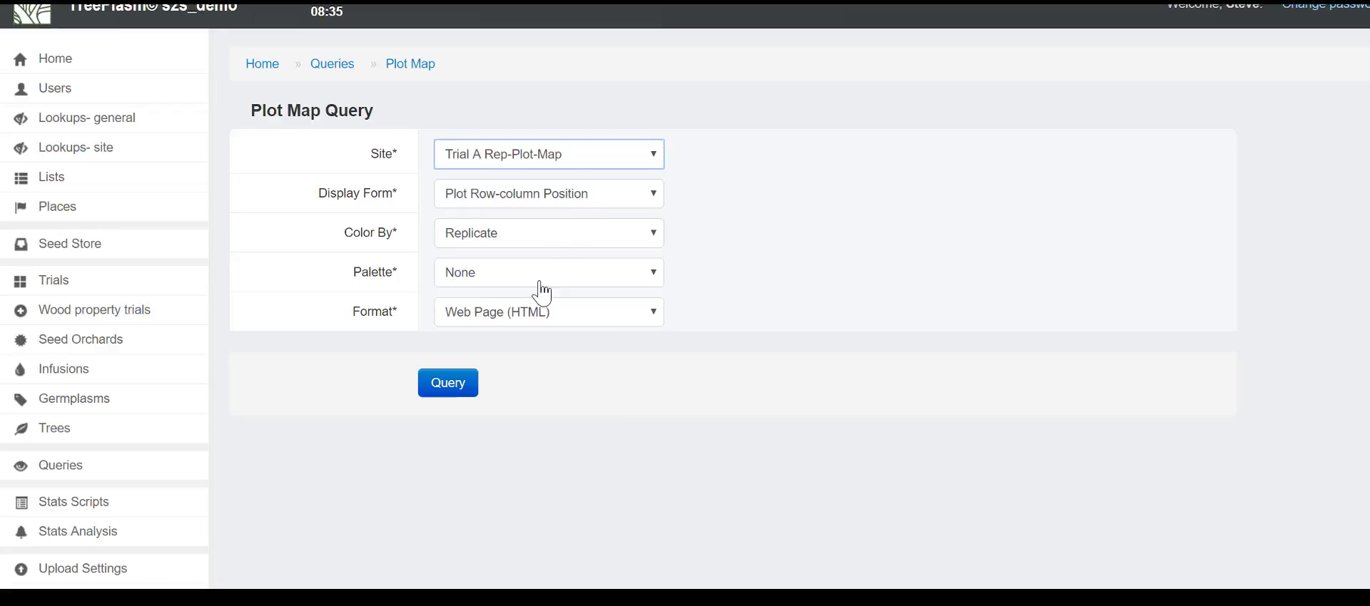
pyautogui.click(508, 278)
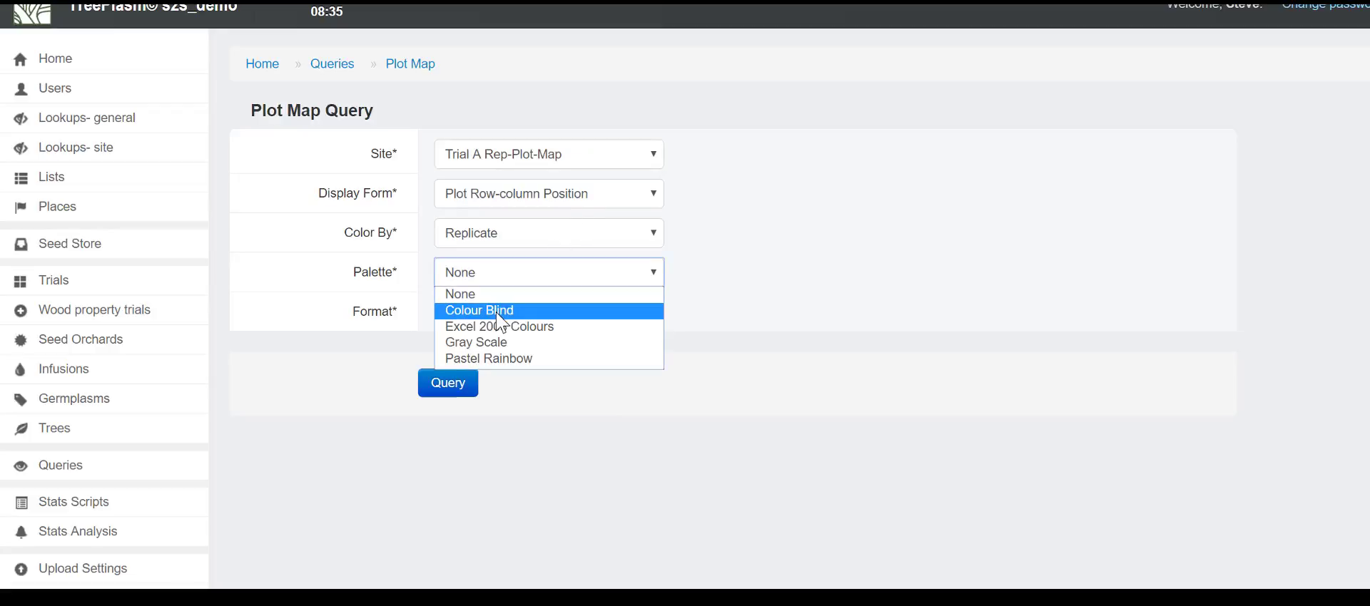
pyautogui.click(495, 312)
pyautogui.click(467, 386)
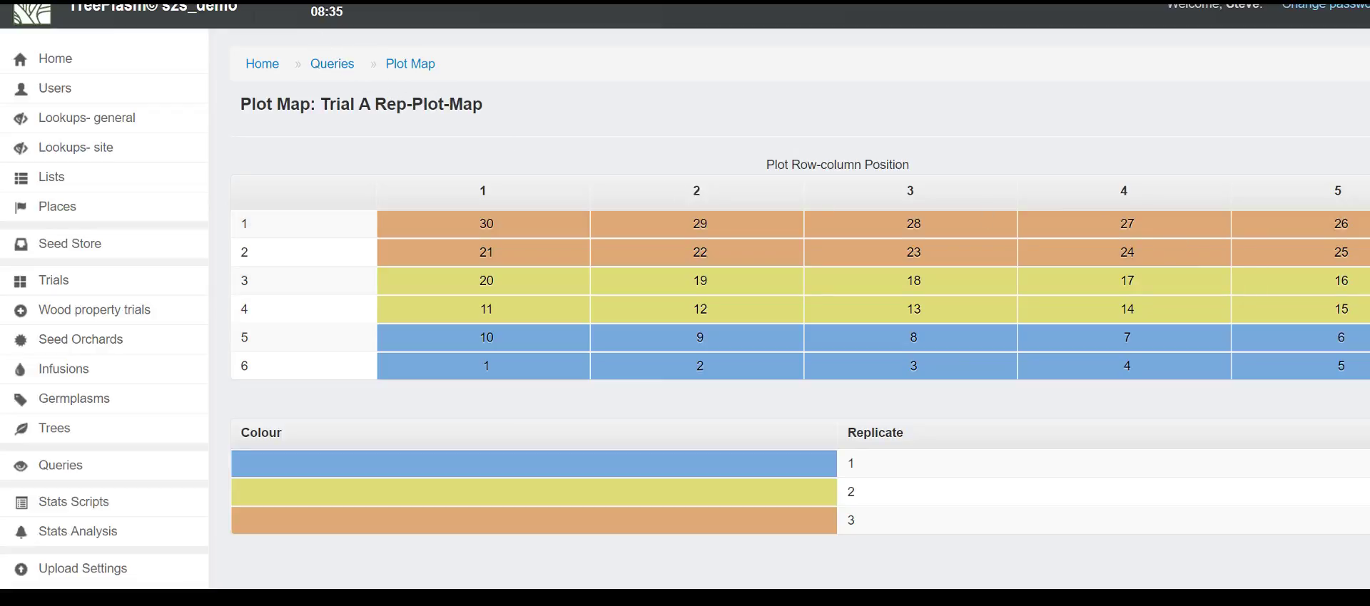
# - Rerun the Plot Map query with Germplasm as the display form
pyautogui.hotkey('alt', 'Left')
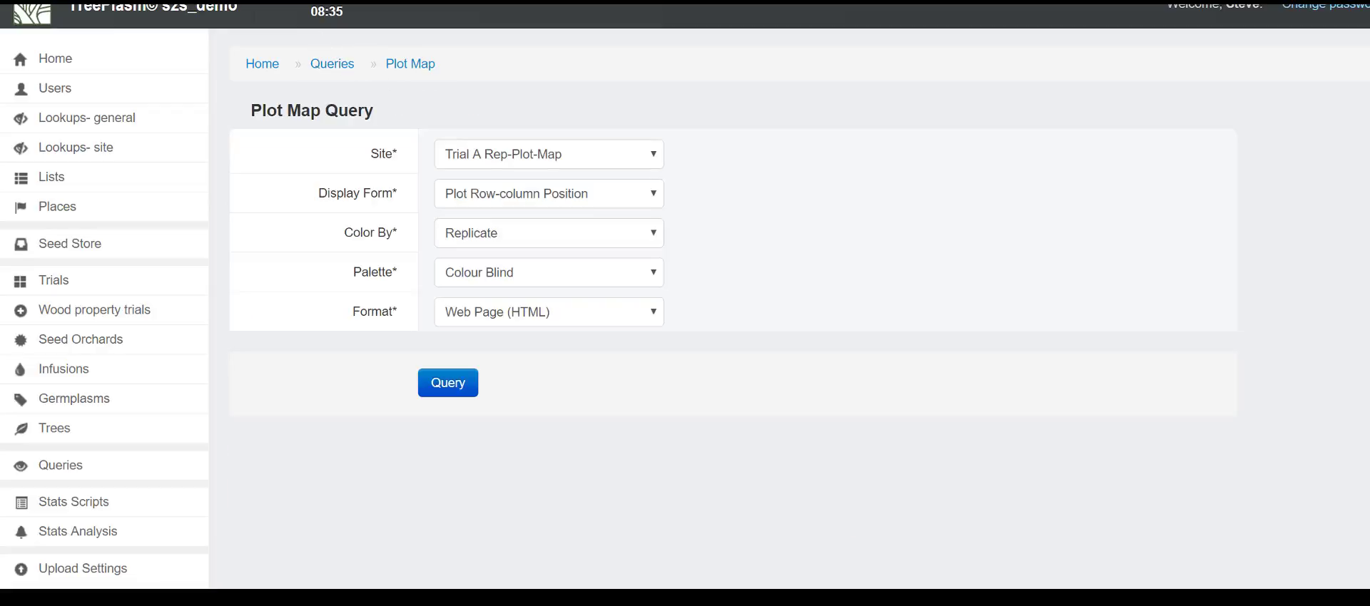
pyautogui.click(507, 205)
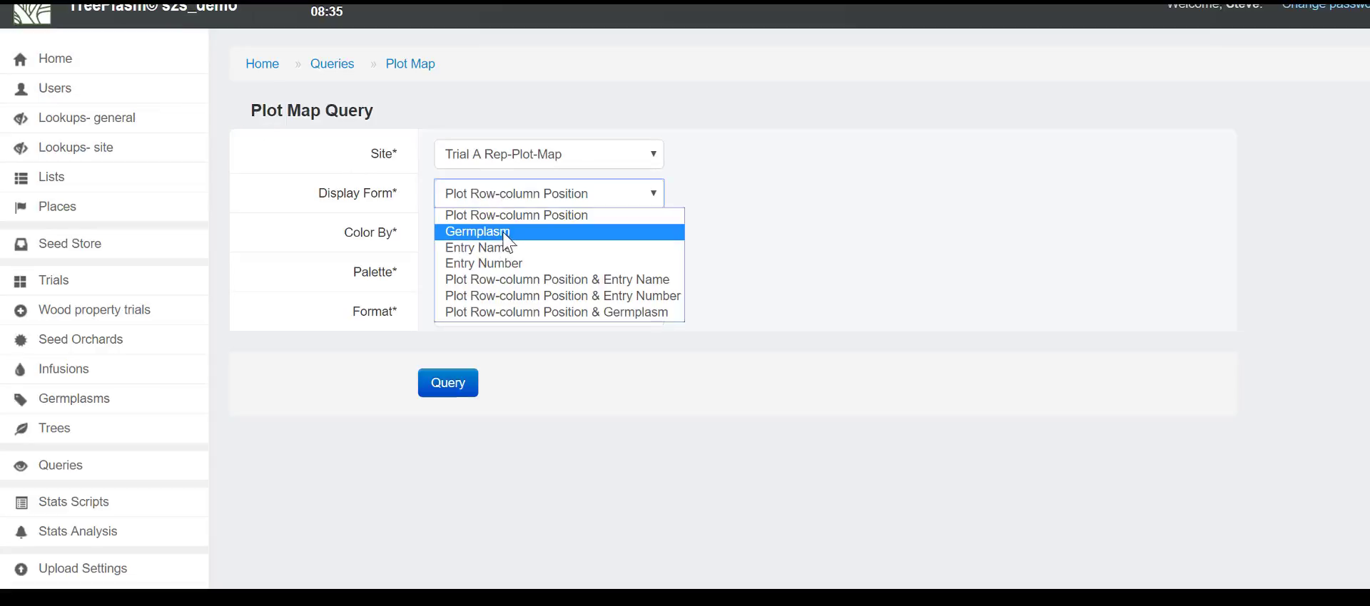
pyautogui.click(503, 231)
pyautogui.click(470, 385)
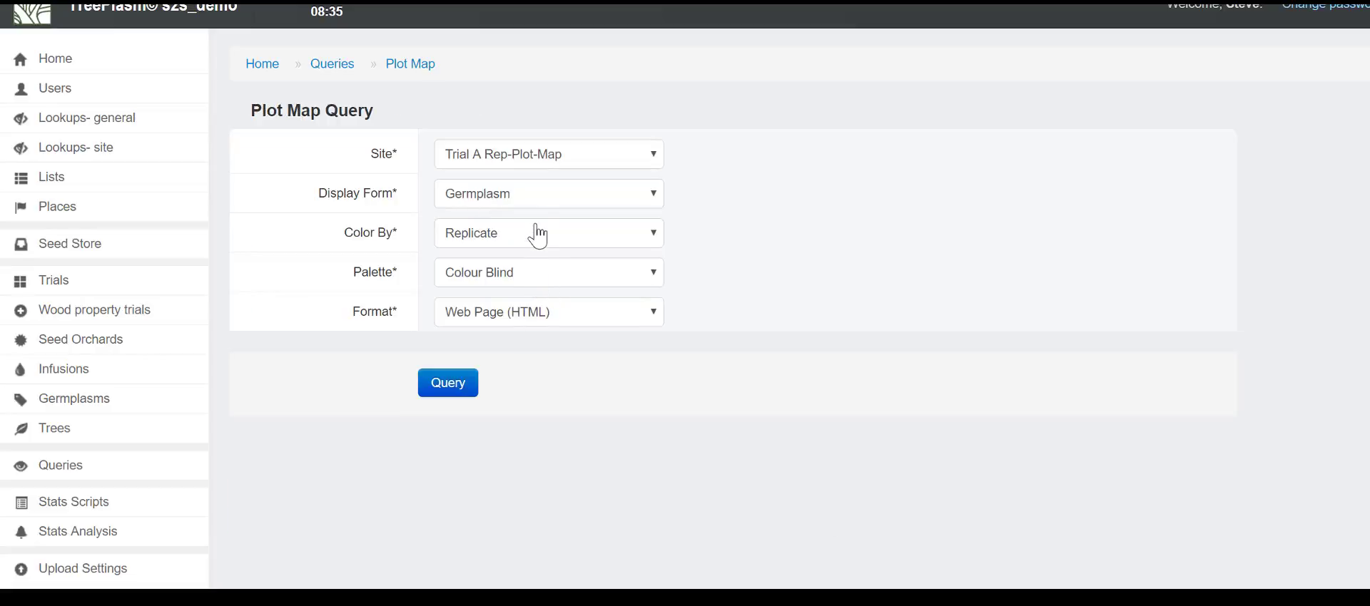
# - Run the Plot Map query with the display form Plot Row-column Position & Entry Name
pyautogui.click(535, 198)
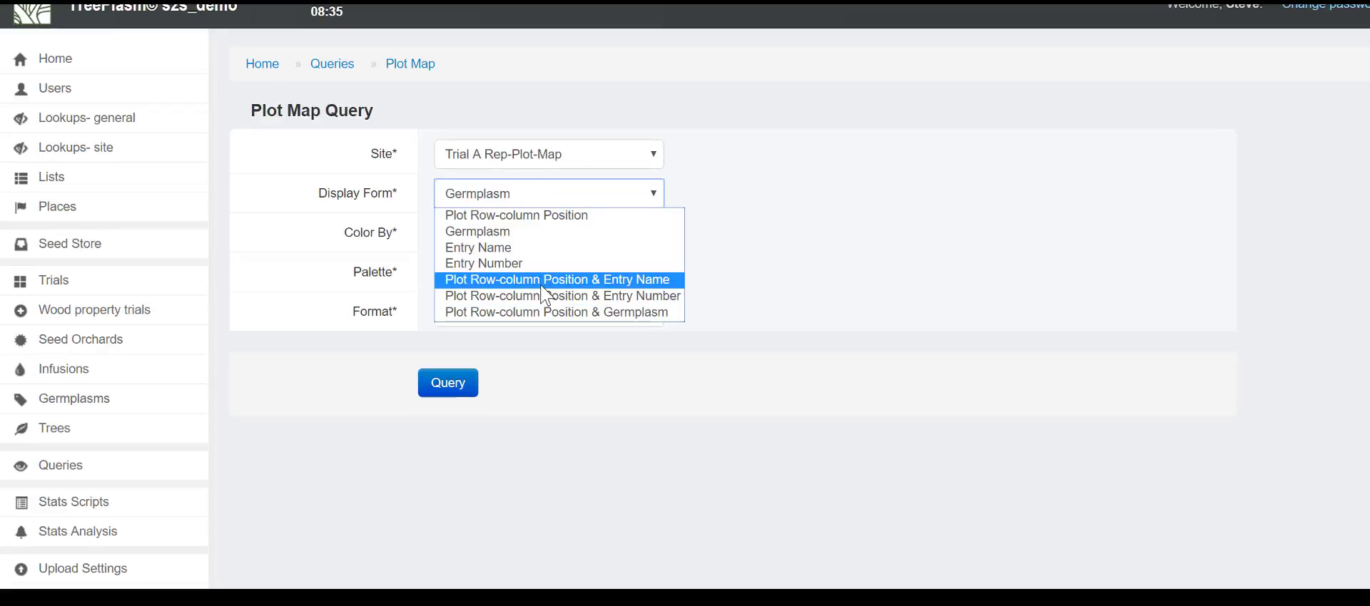
pyautogui.click(540, 286)
pyautogui.click(450, 388)
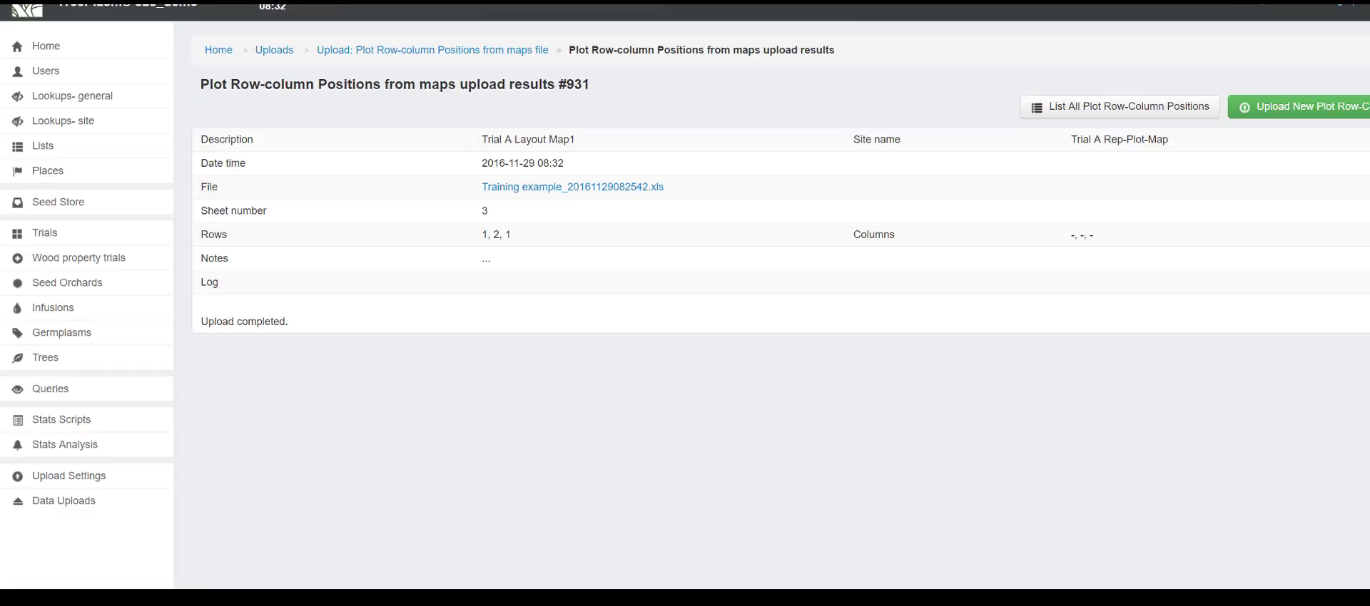
# - Open the trials' plot row-column positions and filter the list to Trial A Rep-Plot-Map
pyautogui.moveTo(63, 289)
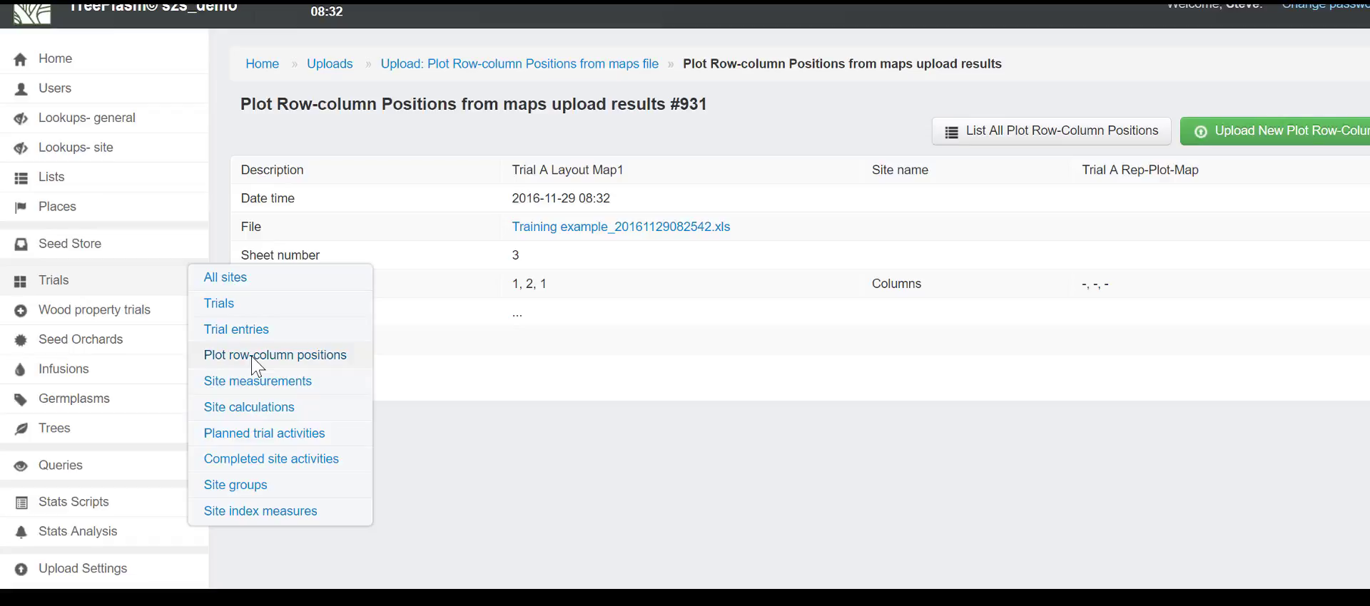
pyautogui.click(274, 355)
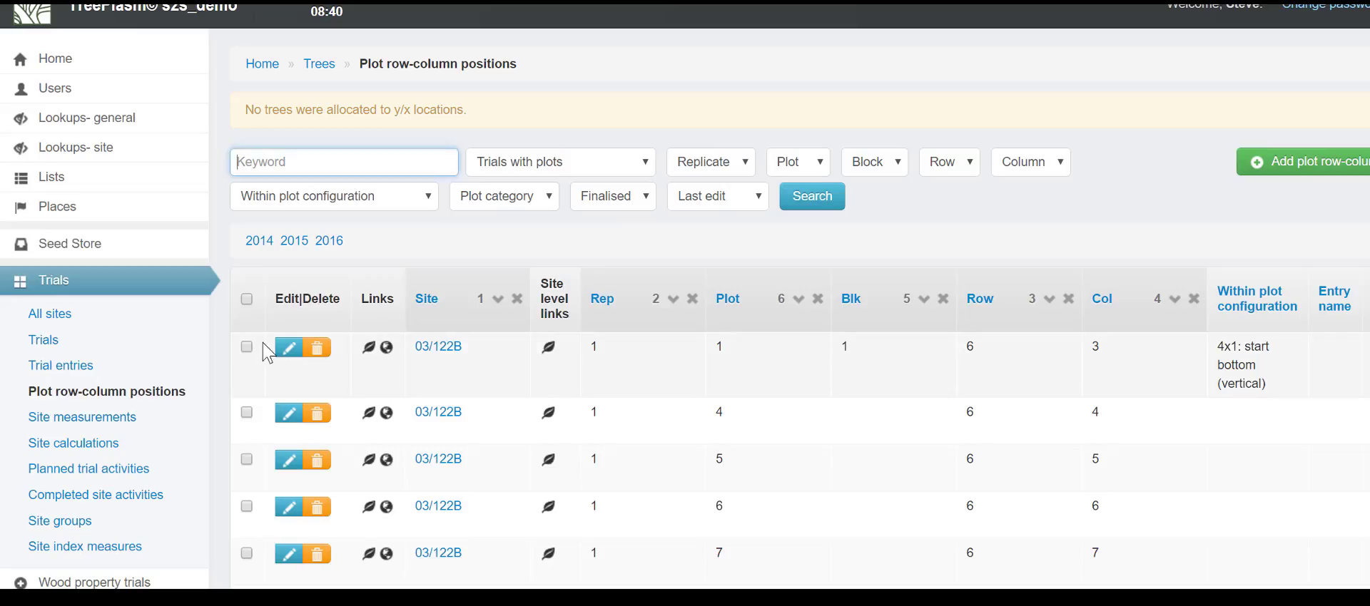
pyautogui.click(536, 162)
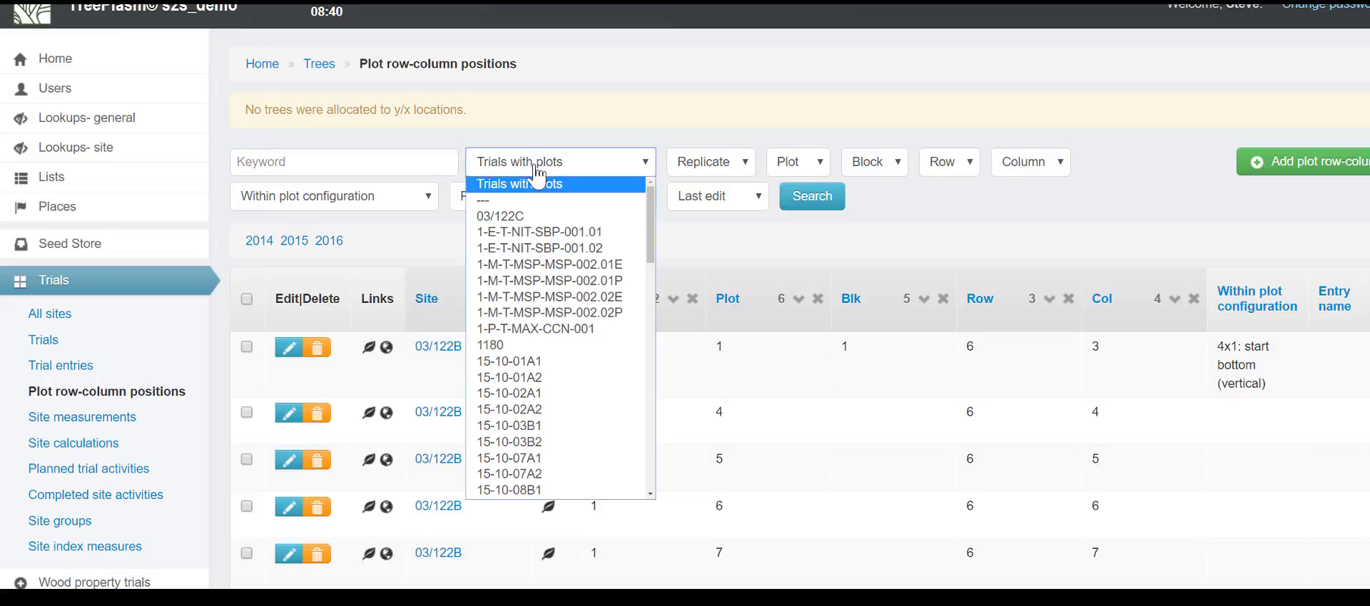
pyautogui.scroll(-15, 528, 236)
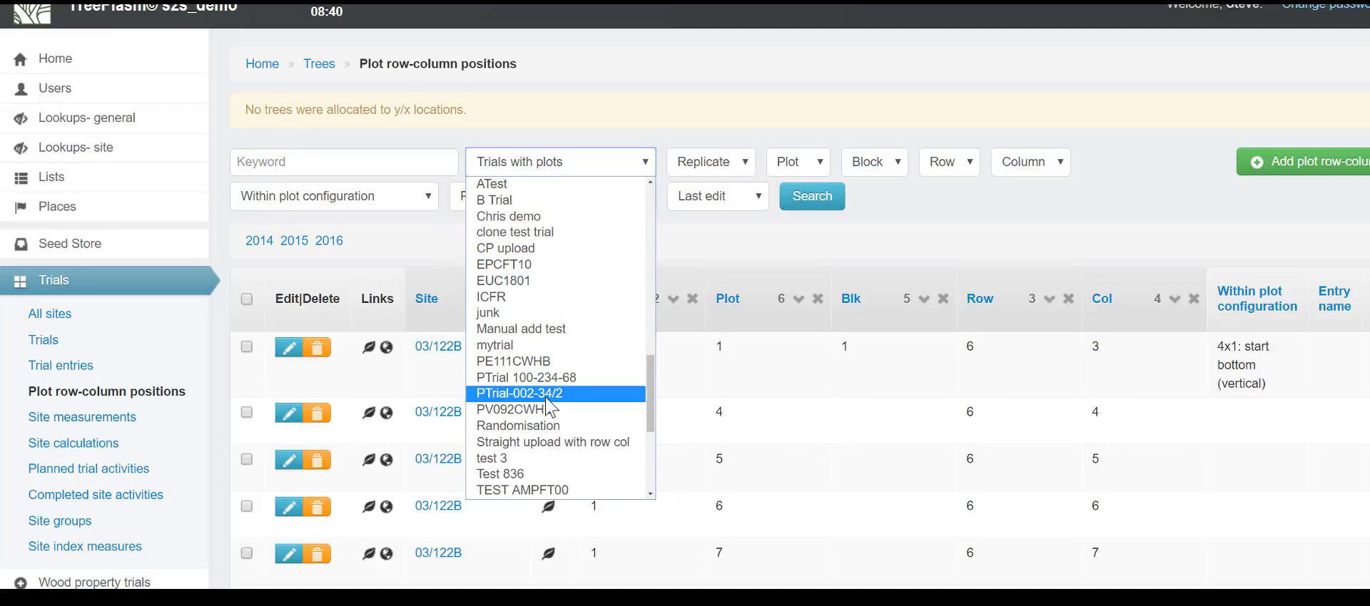
pyautogui.scroll(-5, 549, 406)
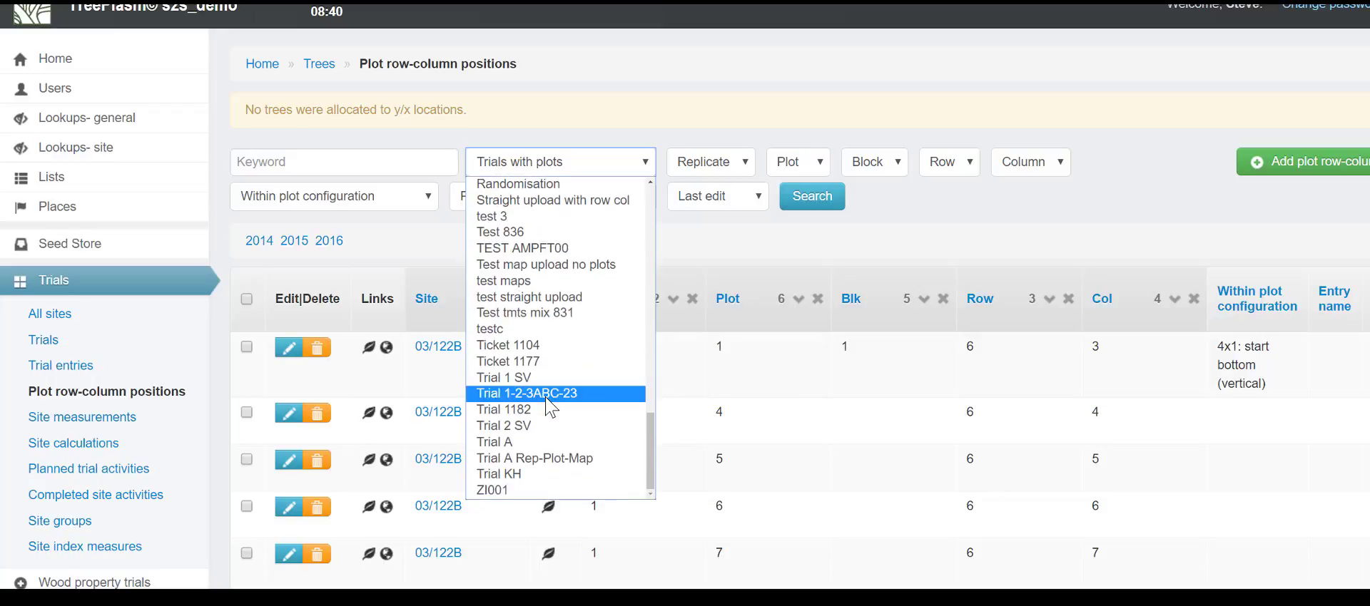
pyautogui.click(543, 458)
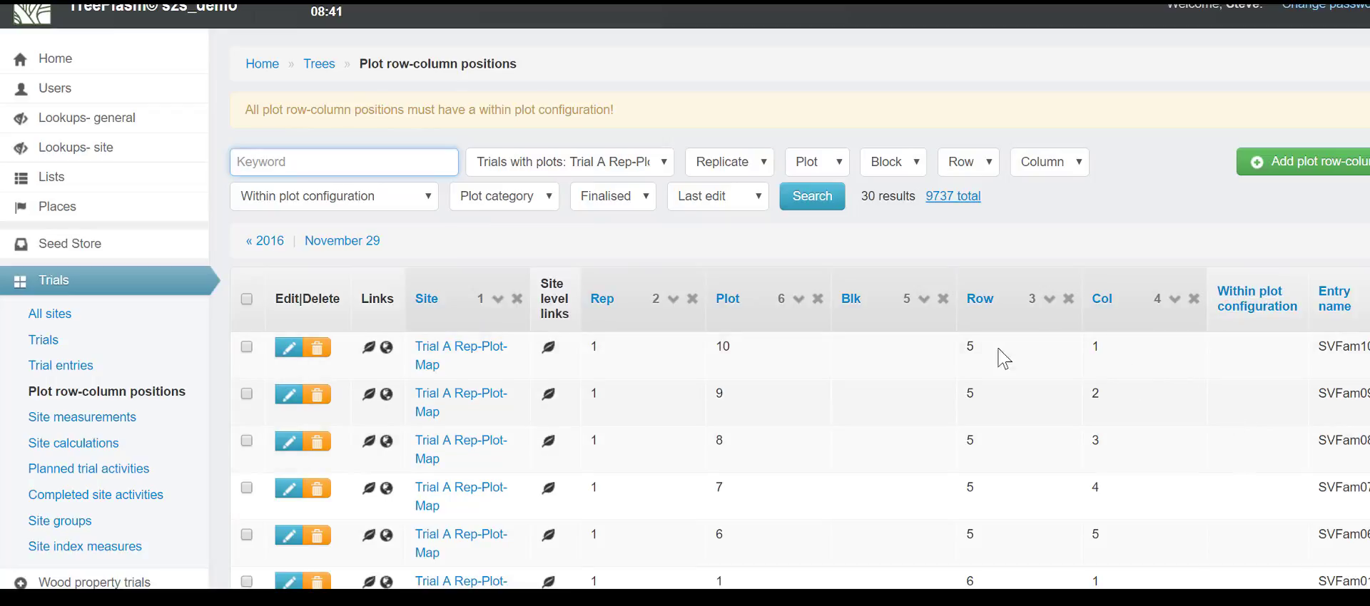
# - Change the plot configuration of all 30 Trial A Rep-Plot-Map plot row-column positions to Single tree plot
pyautogui.click(246, 299)
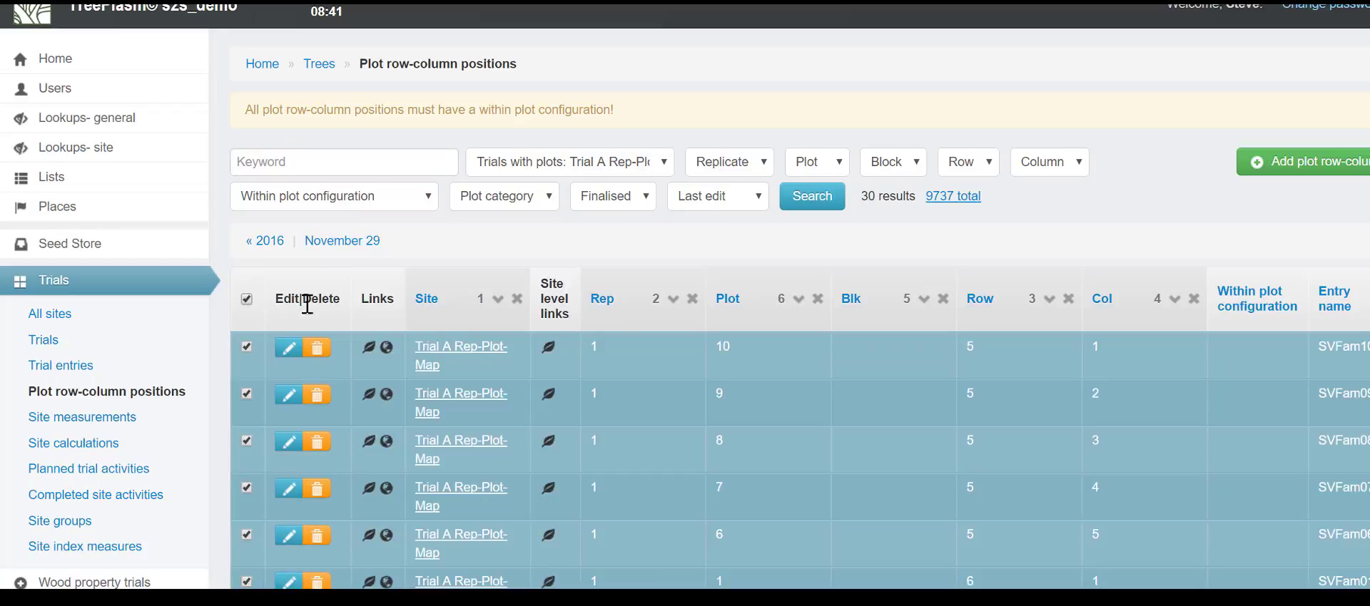
pyautogui.scroll(-8, 352, 329)
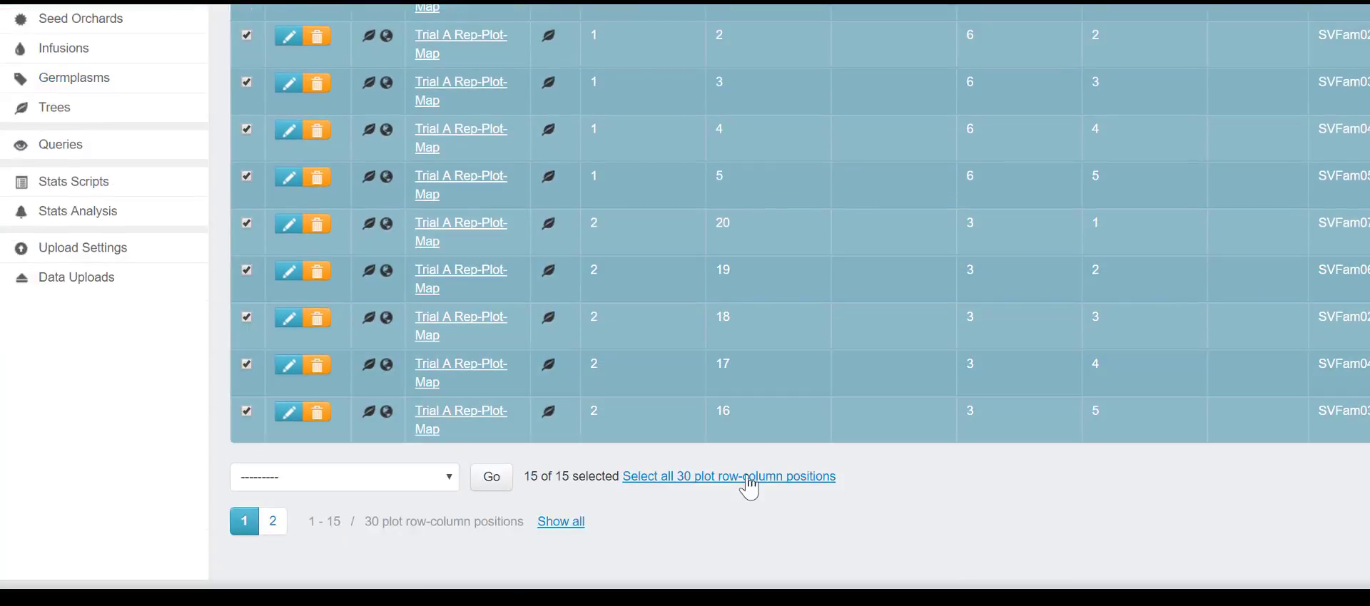
pyautogui.click(747, 484)
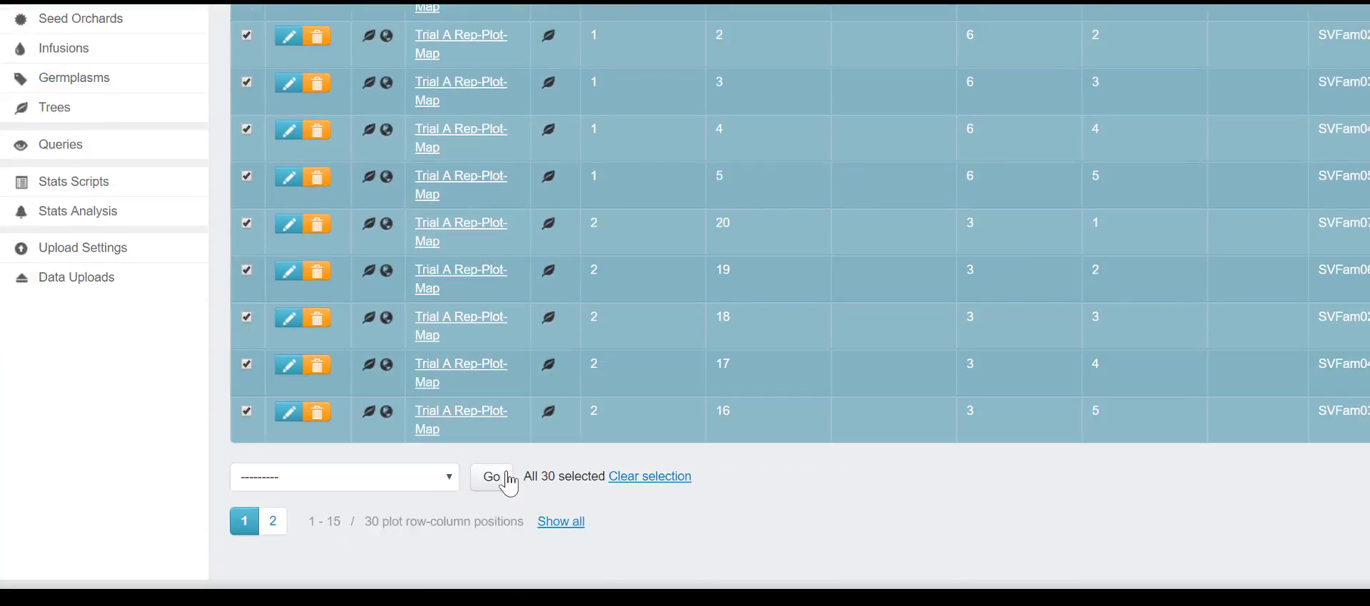
pyautogui.click(446, 484)
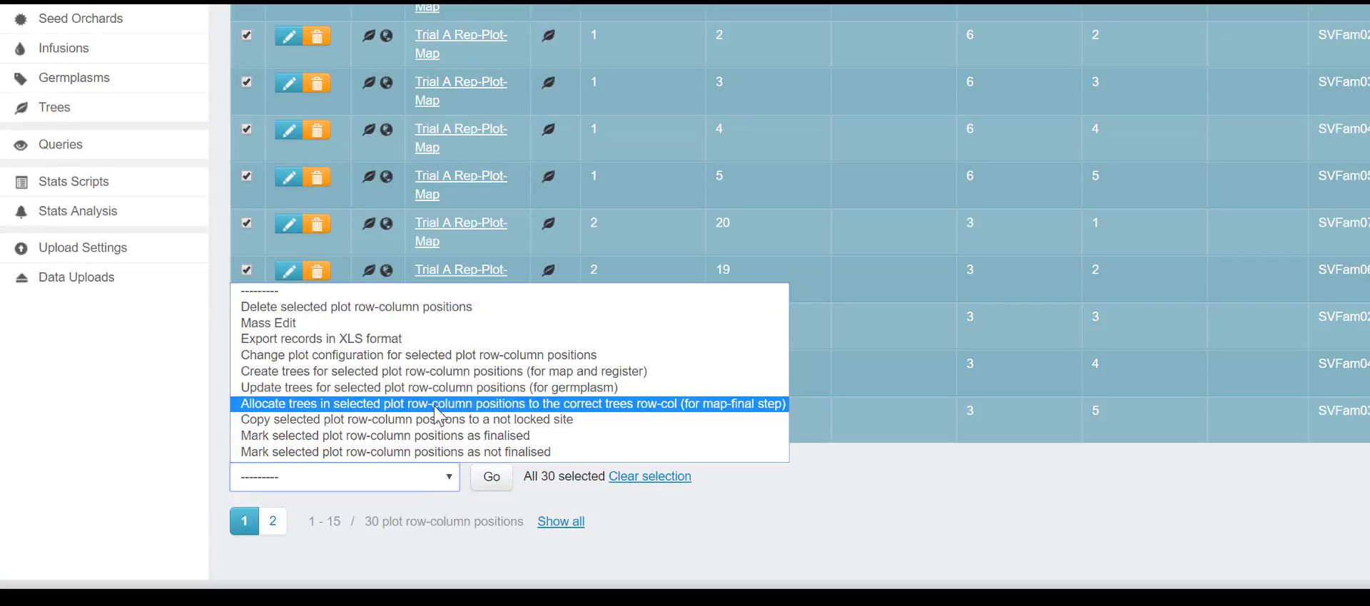
pyautogui.click(448, 359)
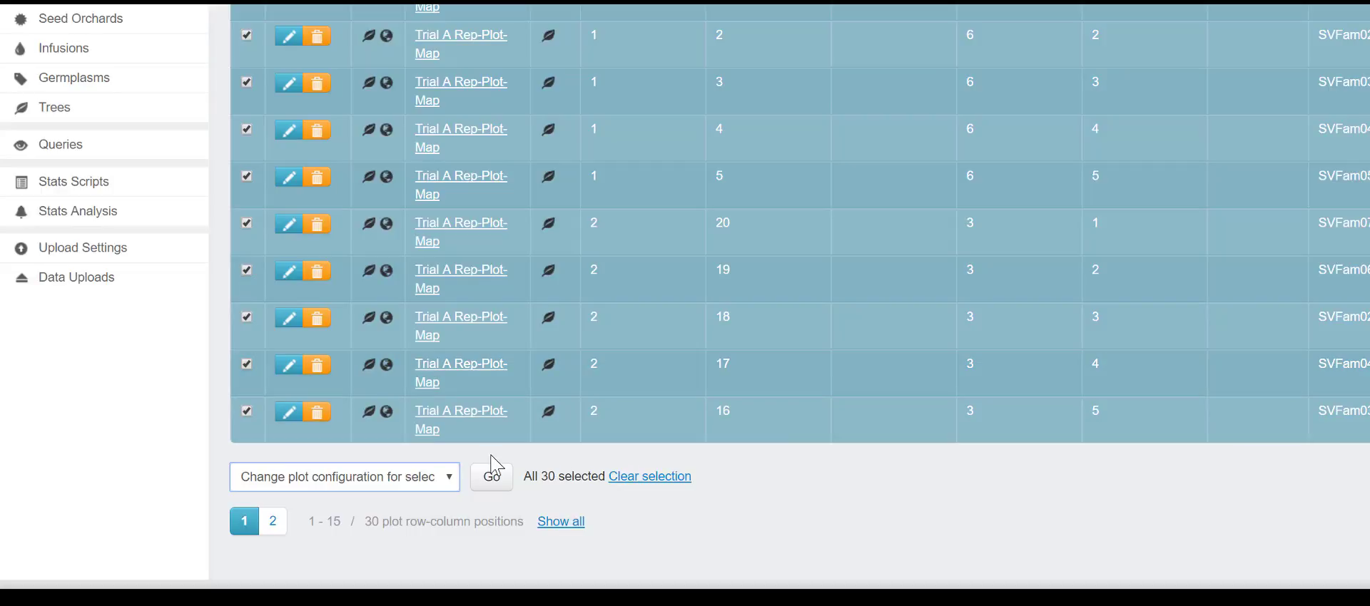
pyautogui.click(492, 476)
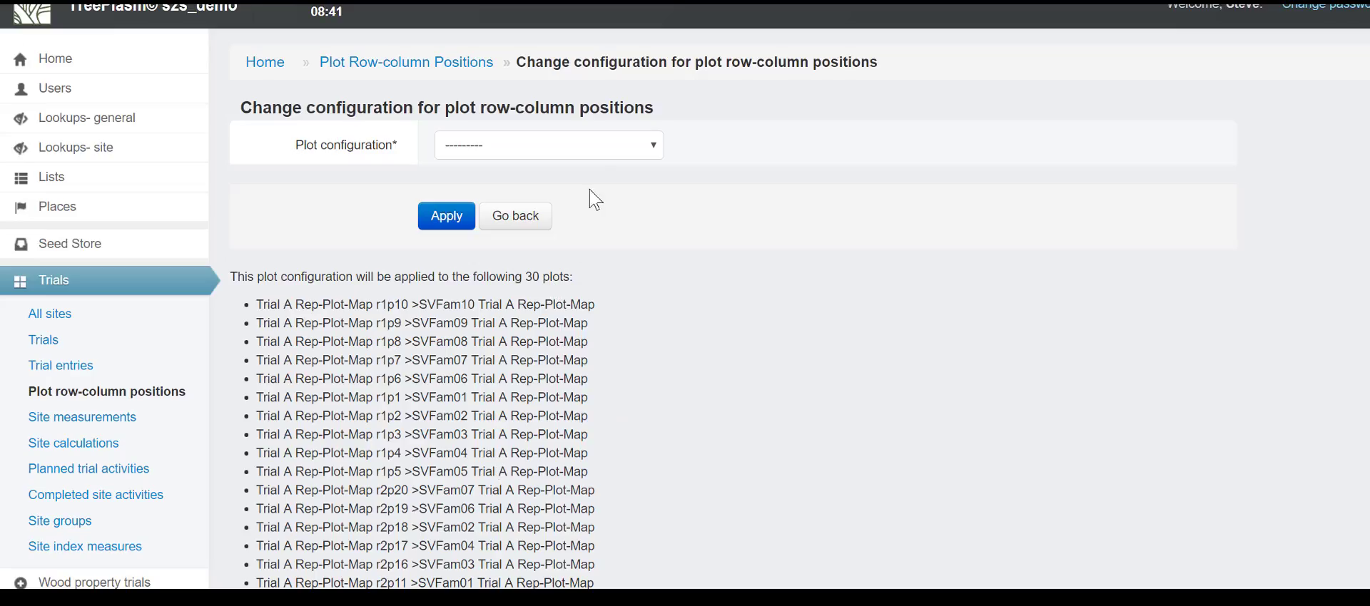
pyautogui.click(604, 145)
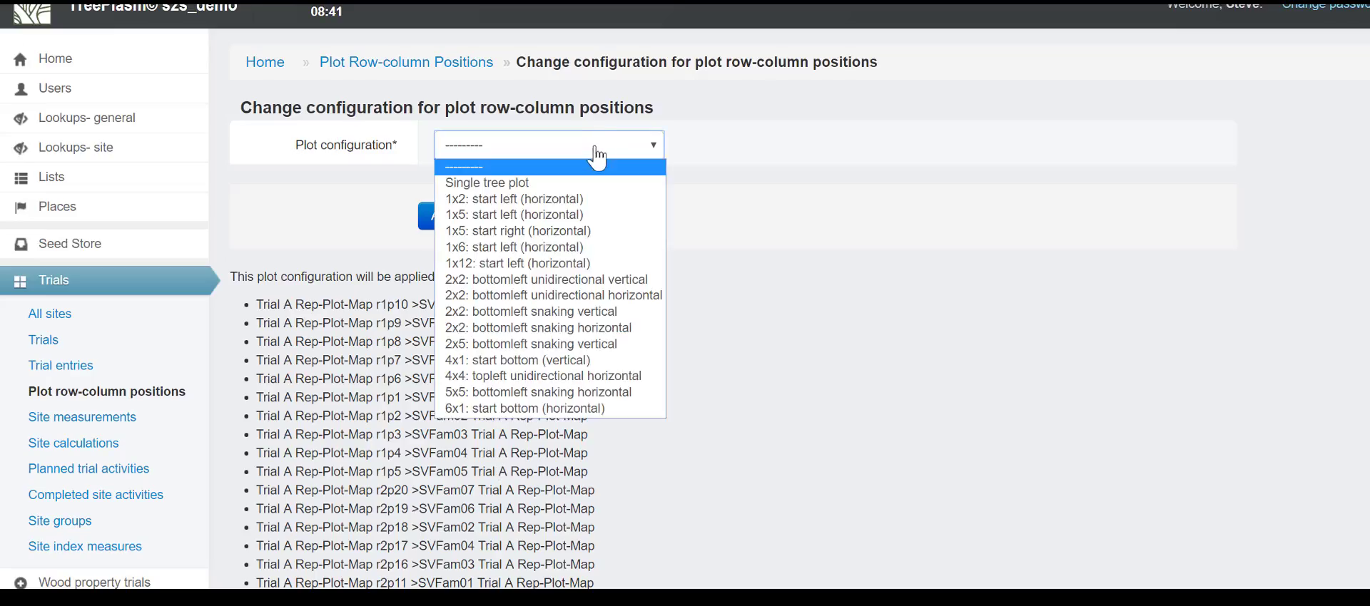
pyautogui.click(576, 183)
pyautogui.click(446, 218)
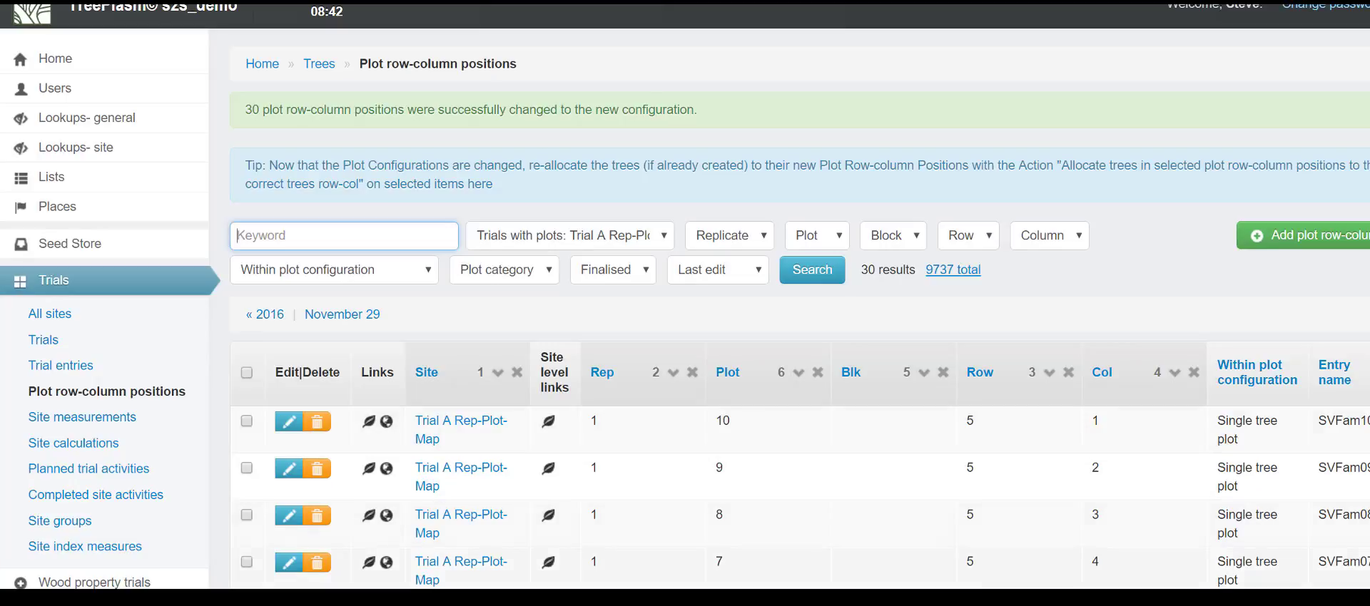
# - Allocate the trees in all 30 plot row-column positions to the correct trees row-col, and check the trial's living trees list
pyautogui.click(246, 372)
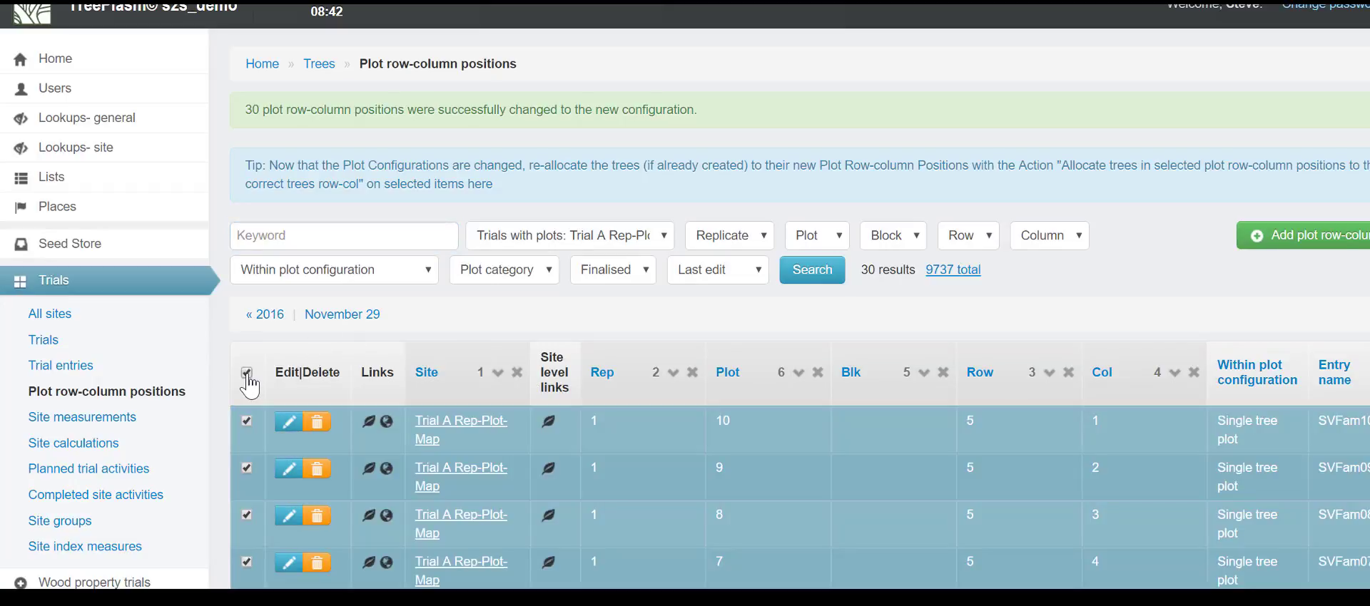
pyautogui.scroll(-10, 249, 389)
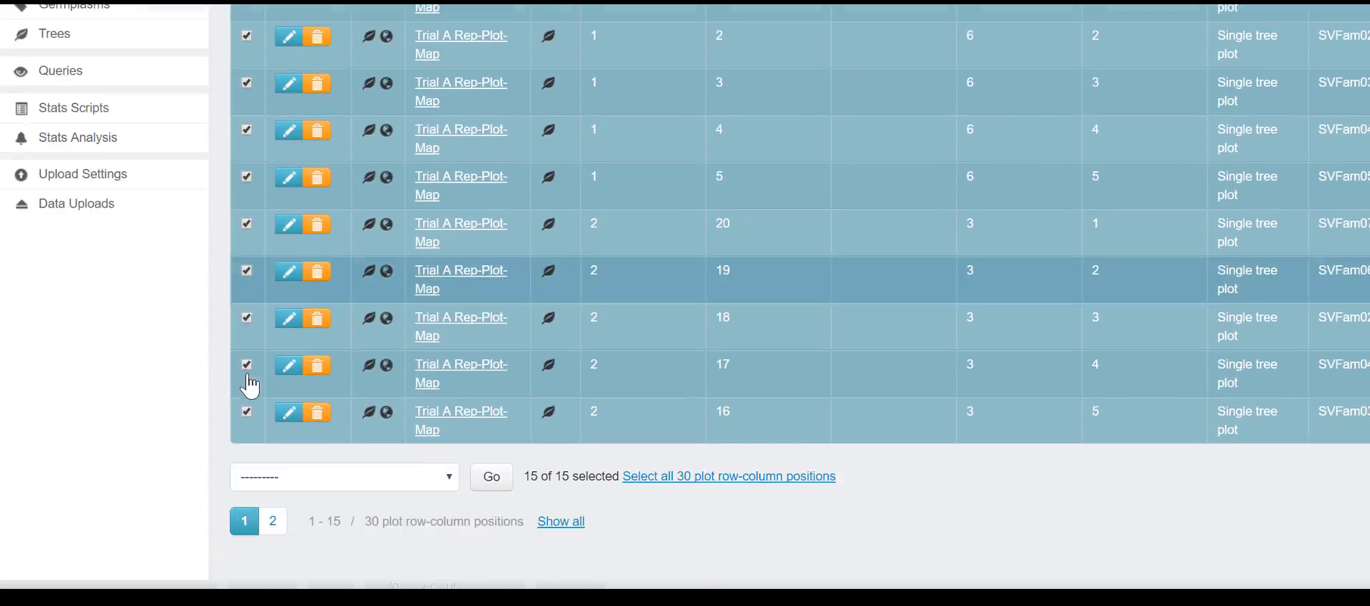
pyautogui.click(648, 478)
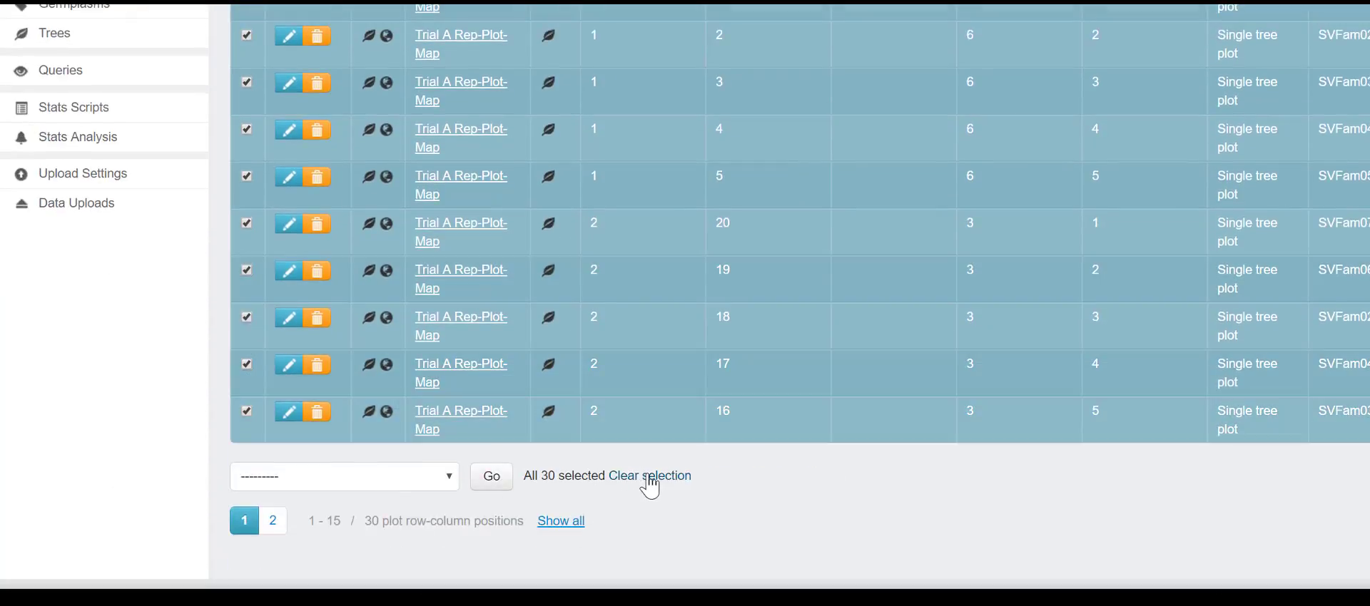
pyautogui.click(448, 485)
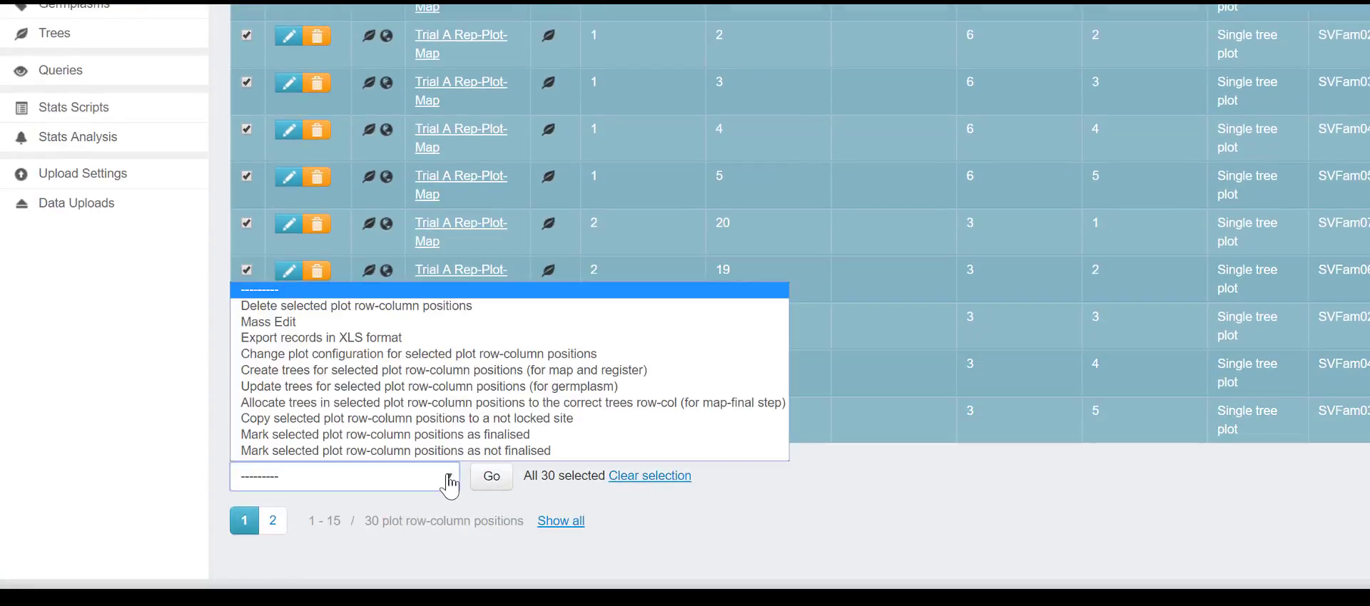
pyautogui.click(450, 404)
pyautogui.click(491, 476)
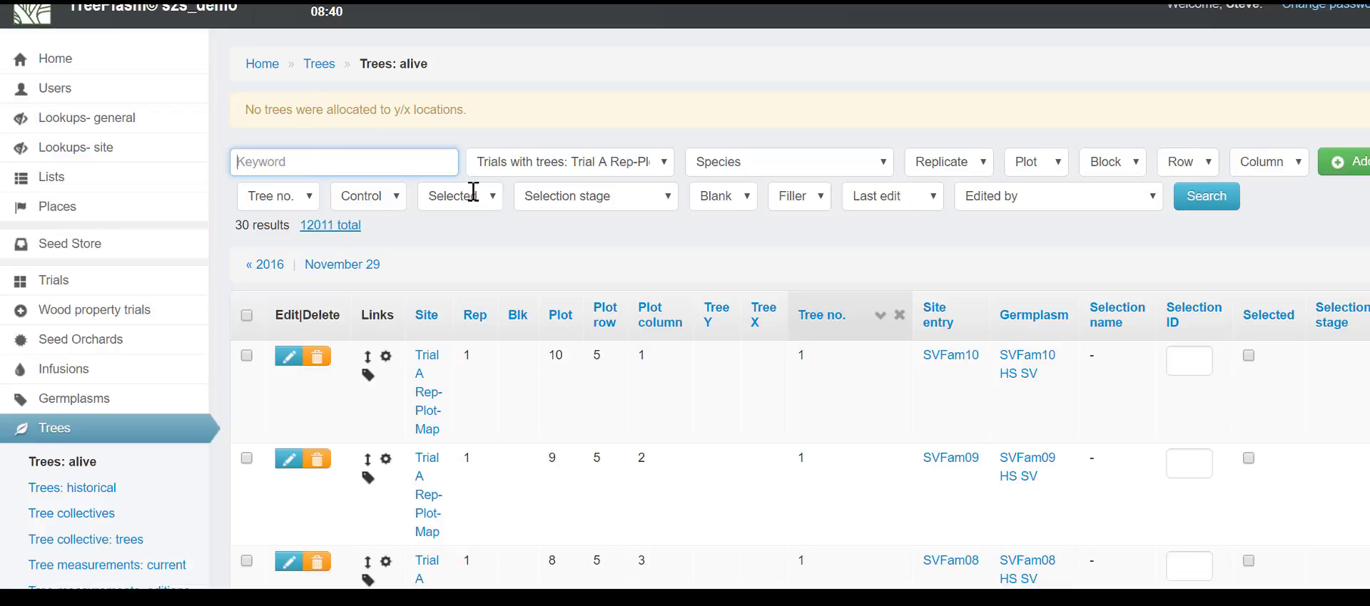
pyautogui.scroll(-3, 508, 274)
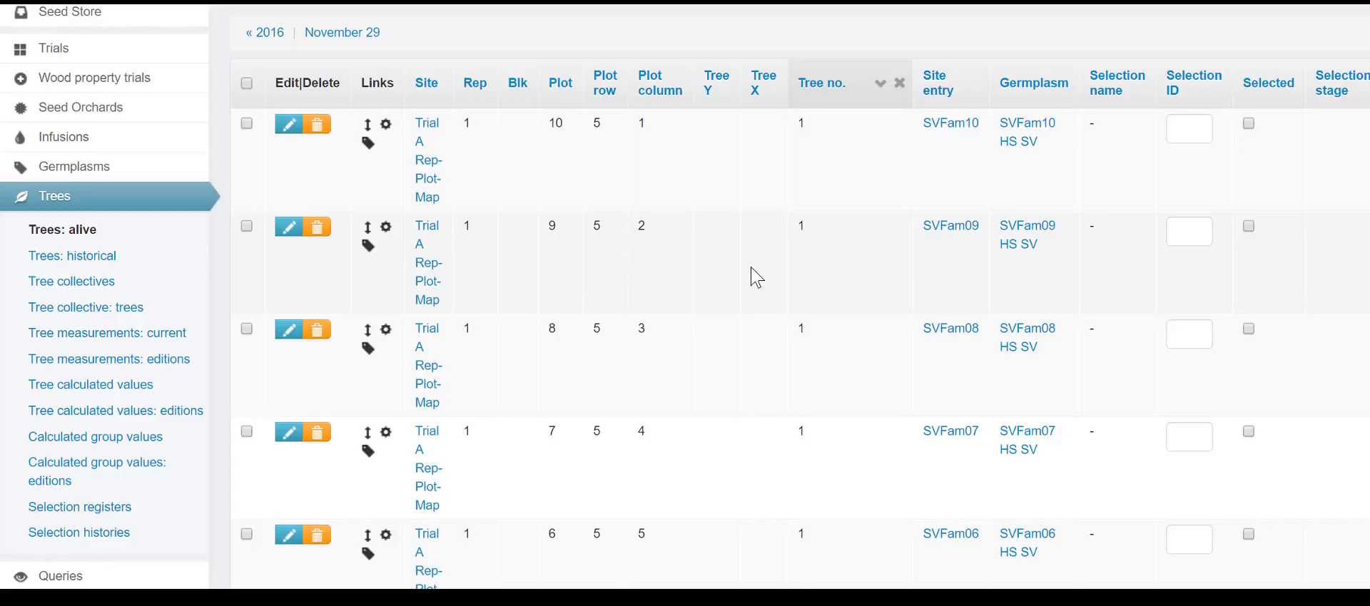
pyautogui.press('F5')
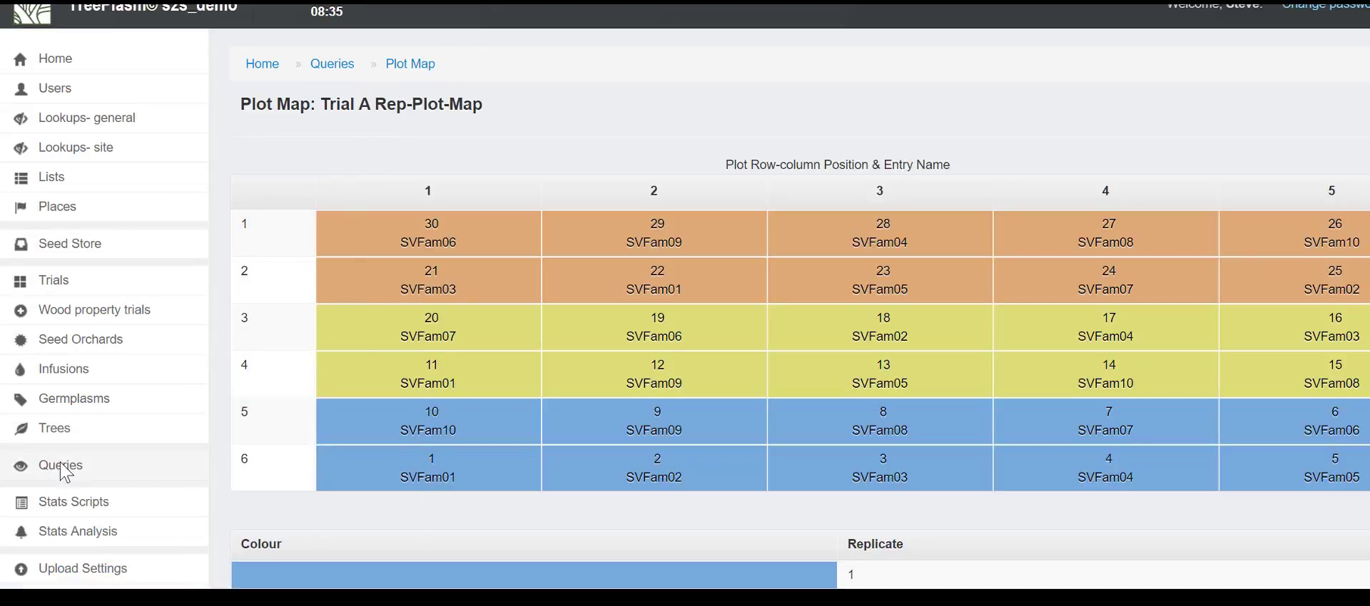
# - Run a Plot and Tree Map query for Trial A Rep-Plot-Map, displaying Plot Row-column Position & Germplasm with the Colour Blind palette
pyautogui.click(59, 466)
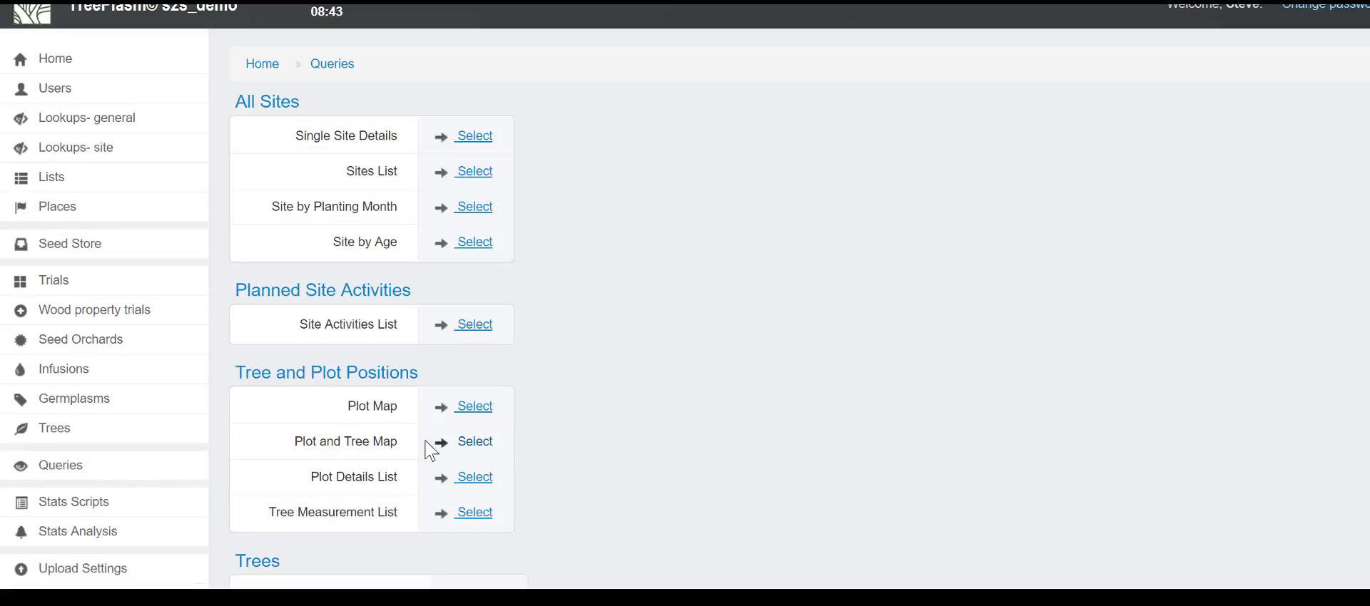
pyautogui.click(474, 442)
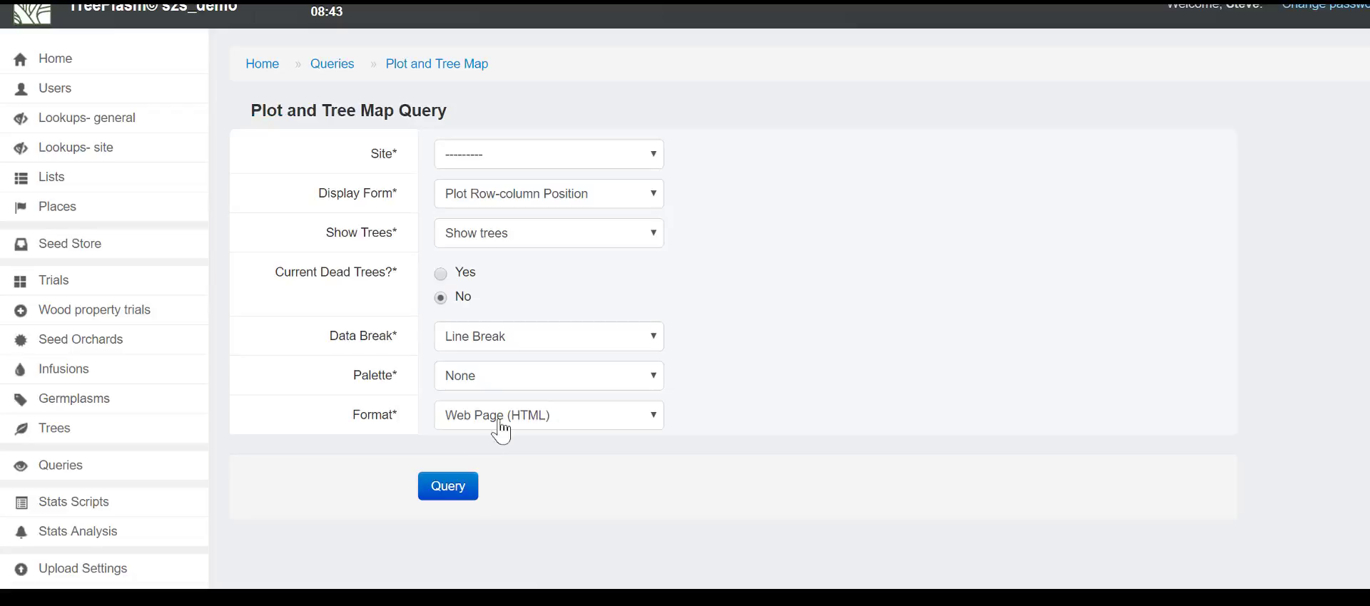
pyautogui.click(562, 164)
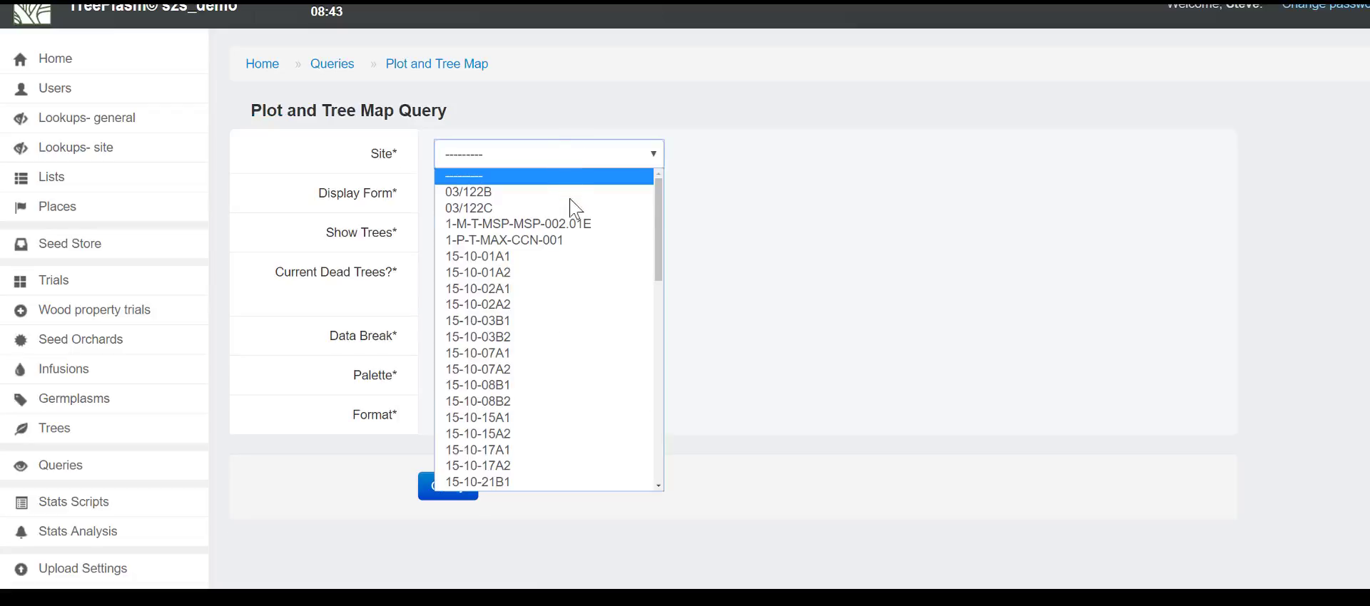
pyautogui.scroll(-10, 561, 235)
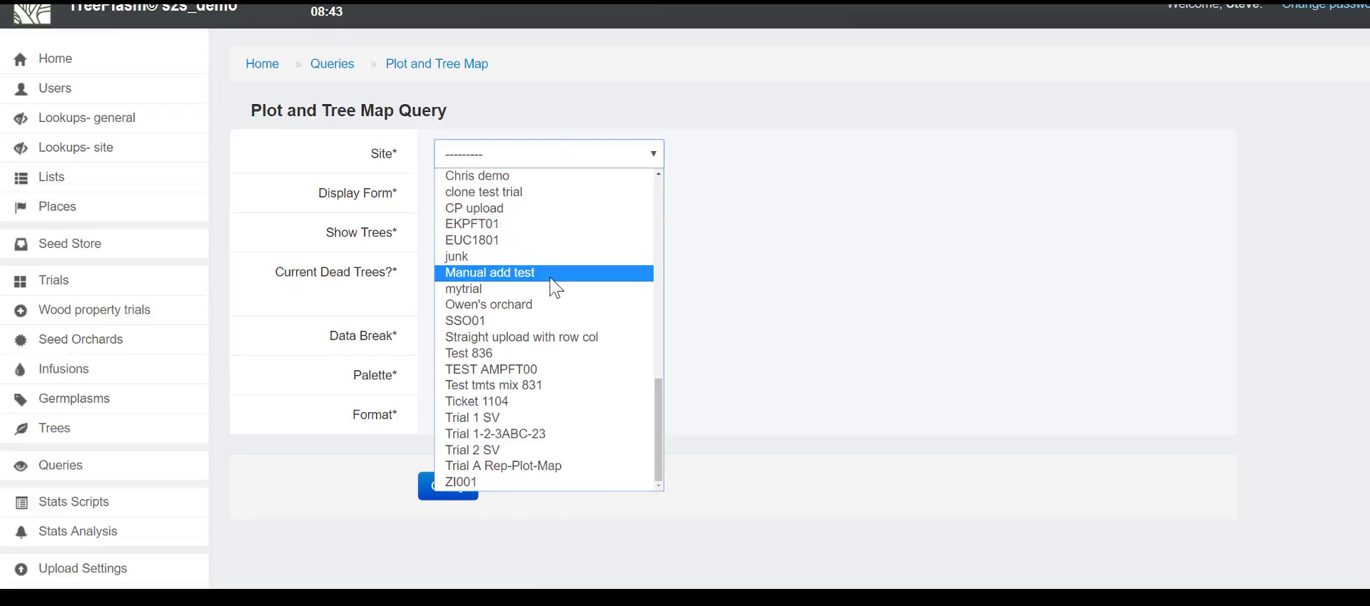
pyautogui.click(508, 464)
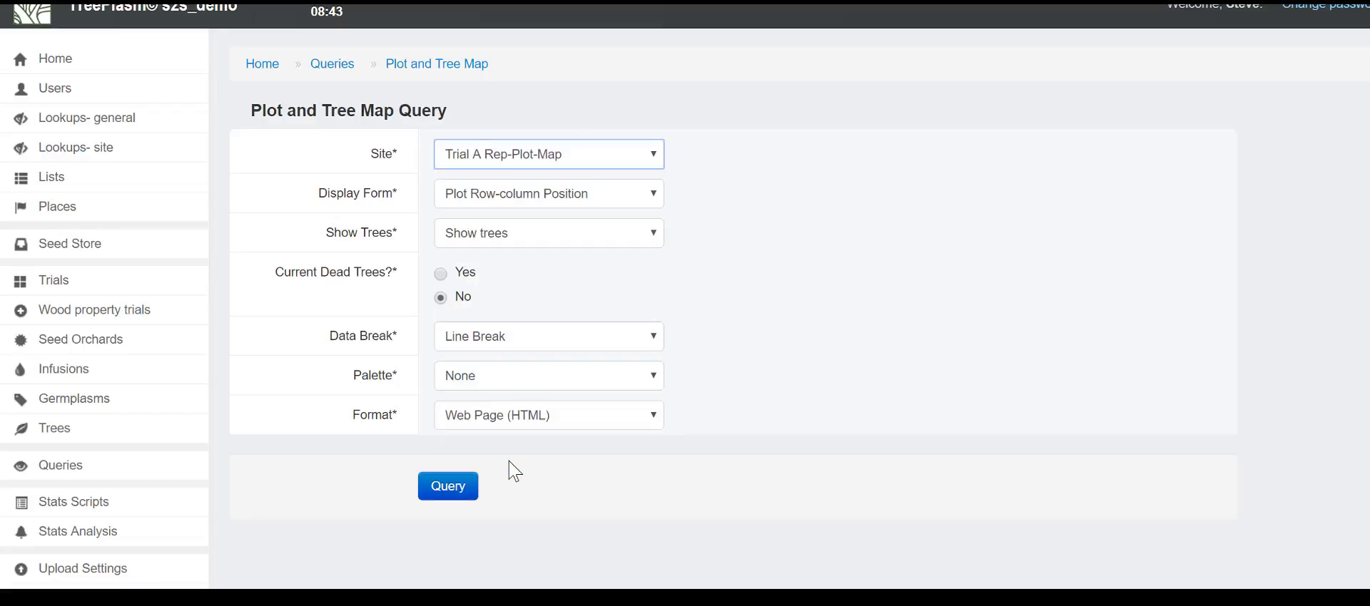
pyautogui.click(580, 207)
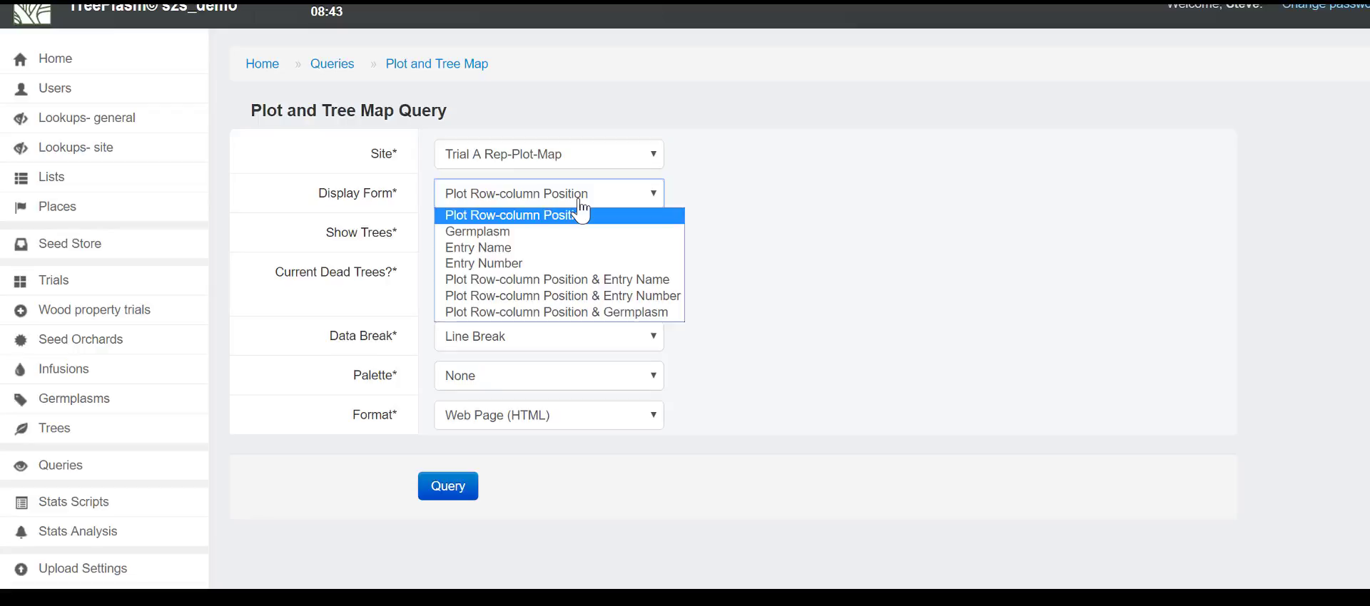
pyautogui.click(555, 313)
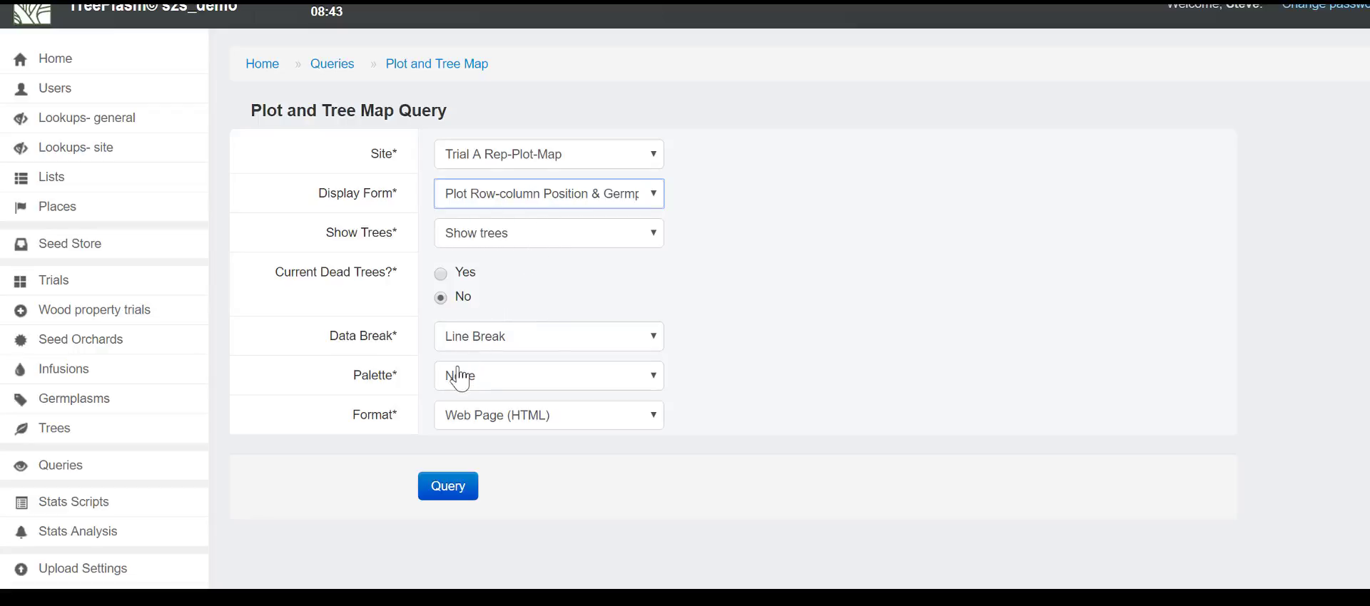
pyautogui.click(482, 382)
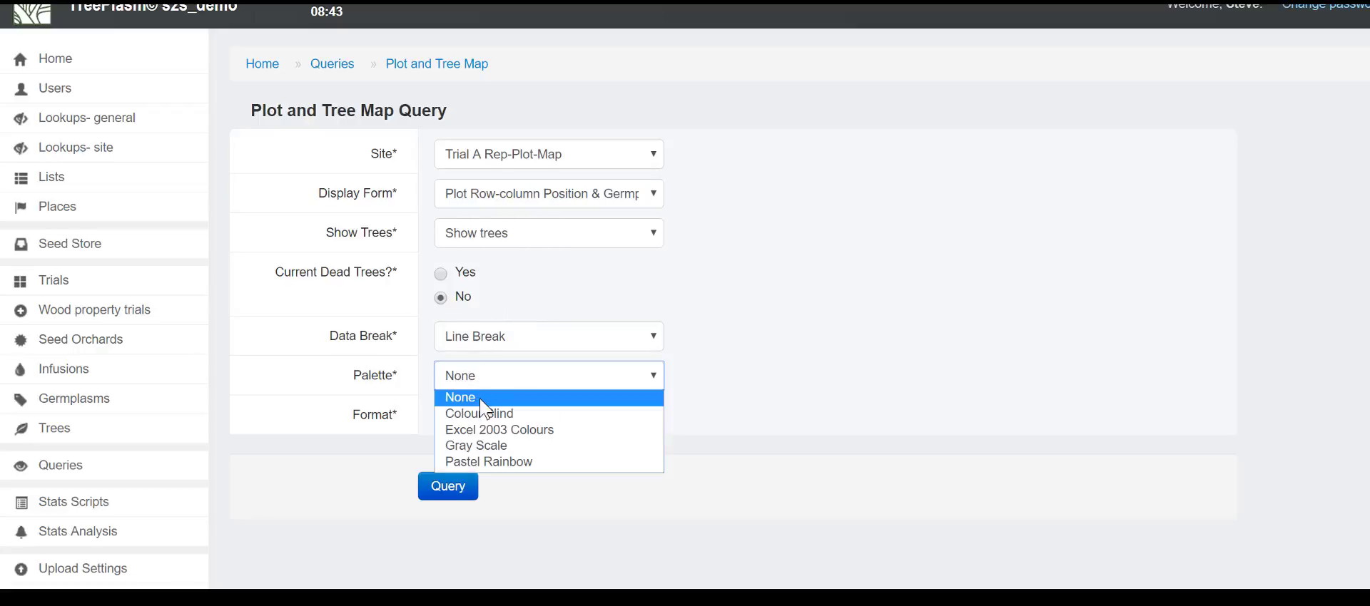
pyautogui.click(481, 414)
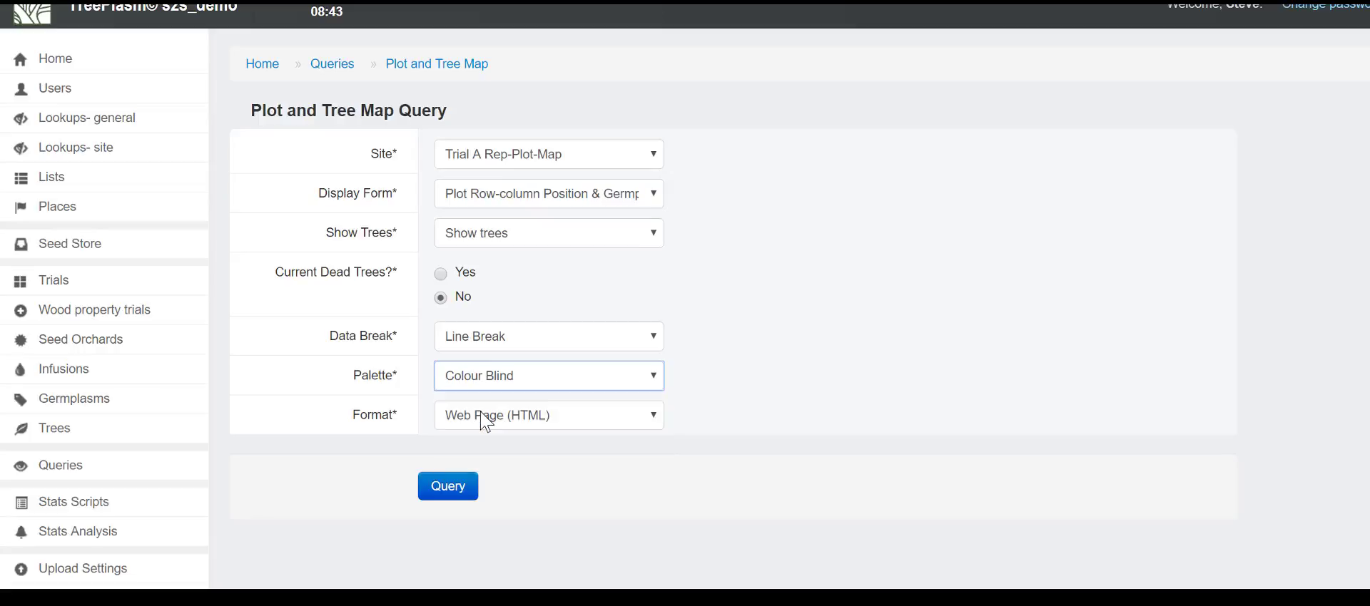
pyautogui.click(451, 487)
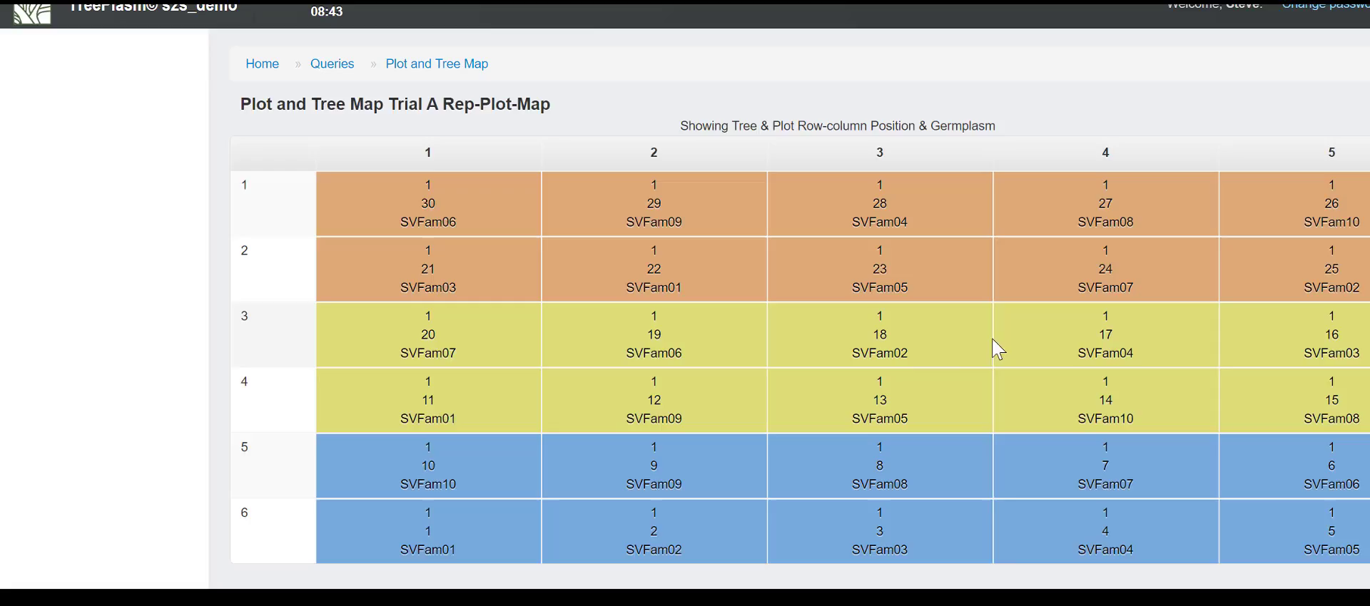